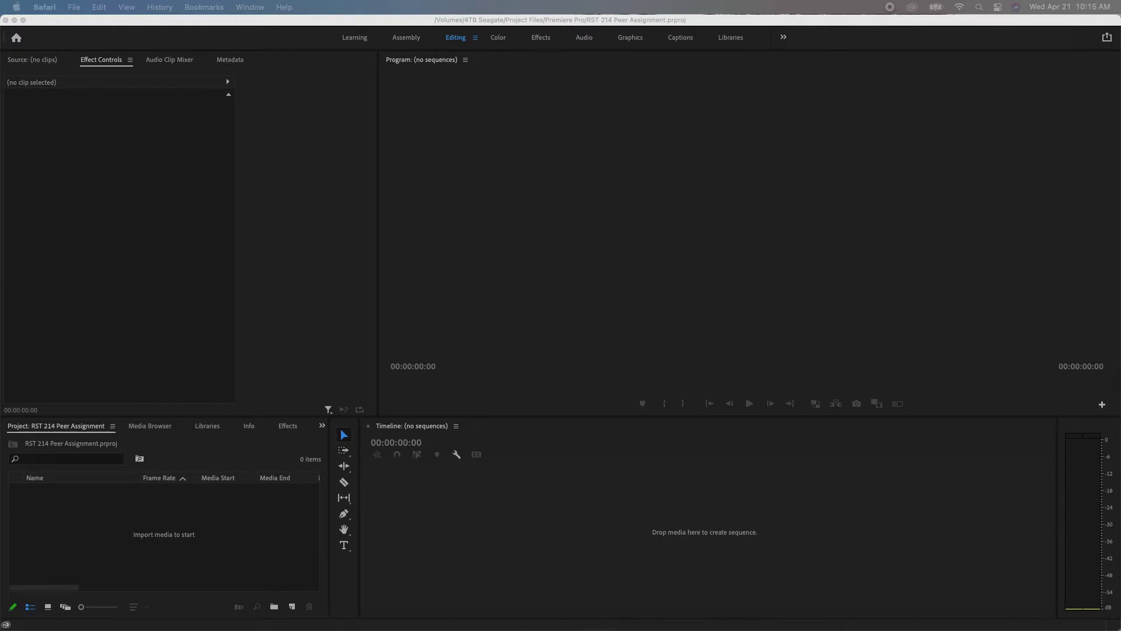
# - Bring up the Religion Peer Assignment media folder in Finder from the Dock
pyautogui.click(669, 607)
# - Position the Finder window over the Premiere Pro project
pyautogui.moveTo(596, 152); pyautogui.dragTo(665, 153)
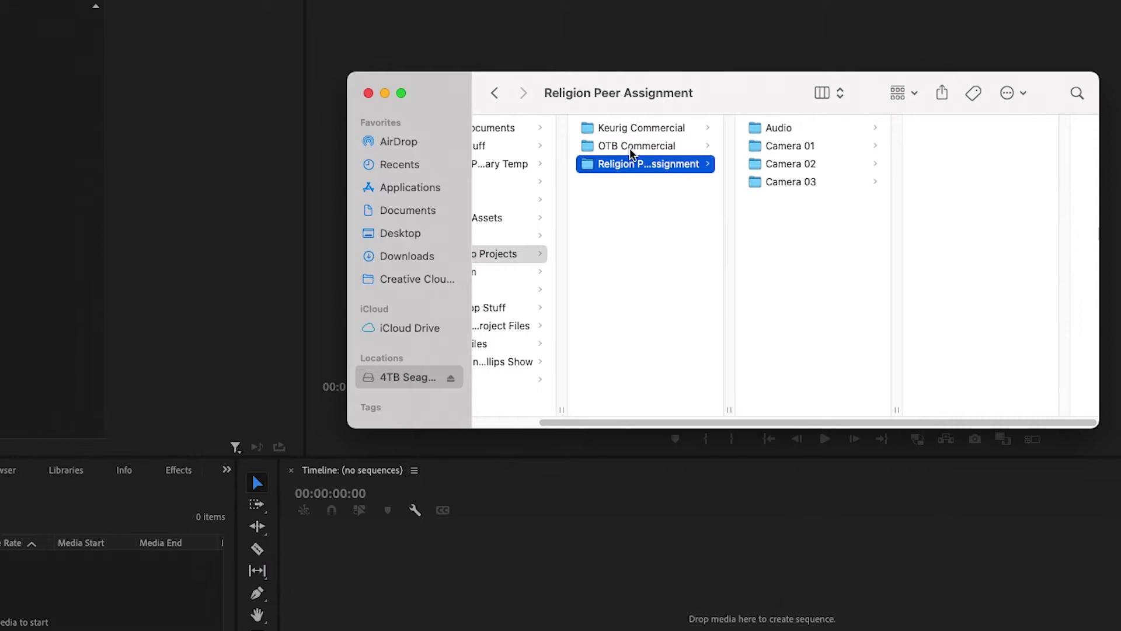
pyautogui.moveTo(742, 99); pyautogui.dragTo(668, 92)
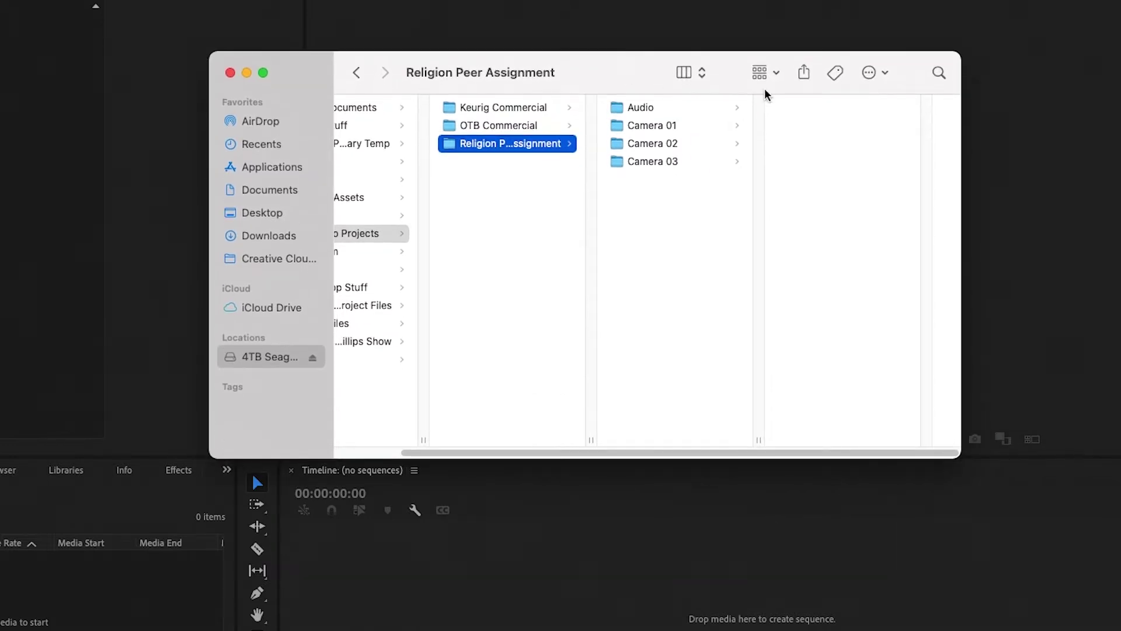
pyautogui.moveTo(593, 83); pyautogui.dragTo(574, 122)
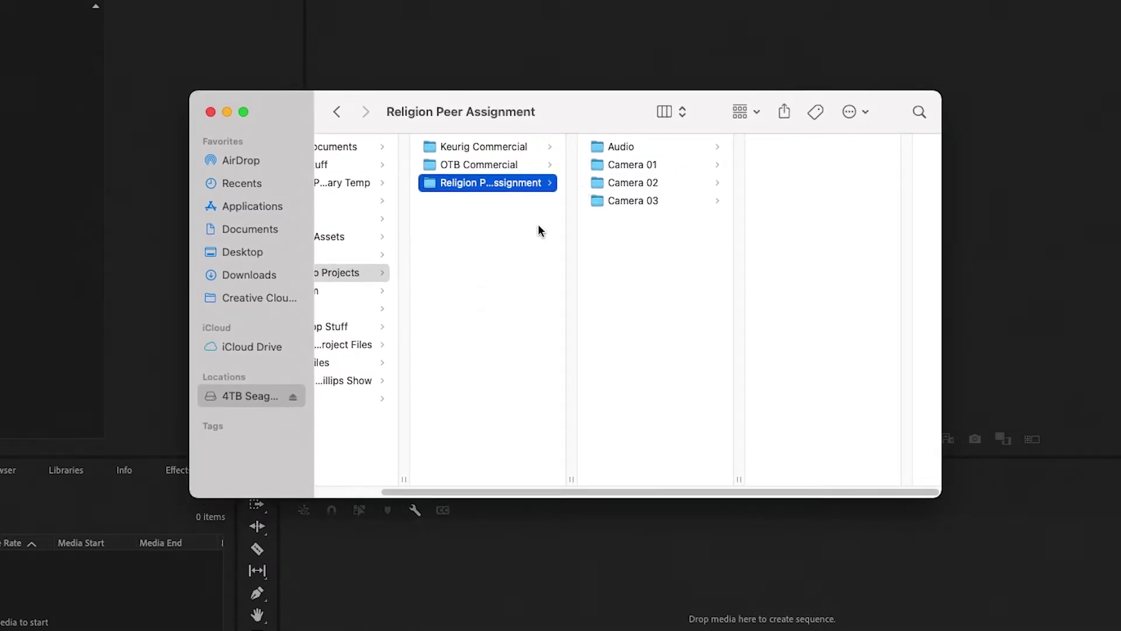
pyautogui.moveTo(572, 110); pyautogui.dragTo(568, 119)
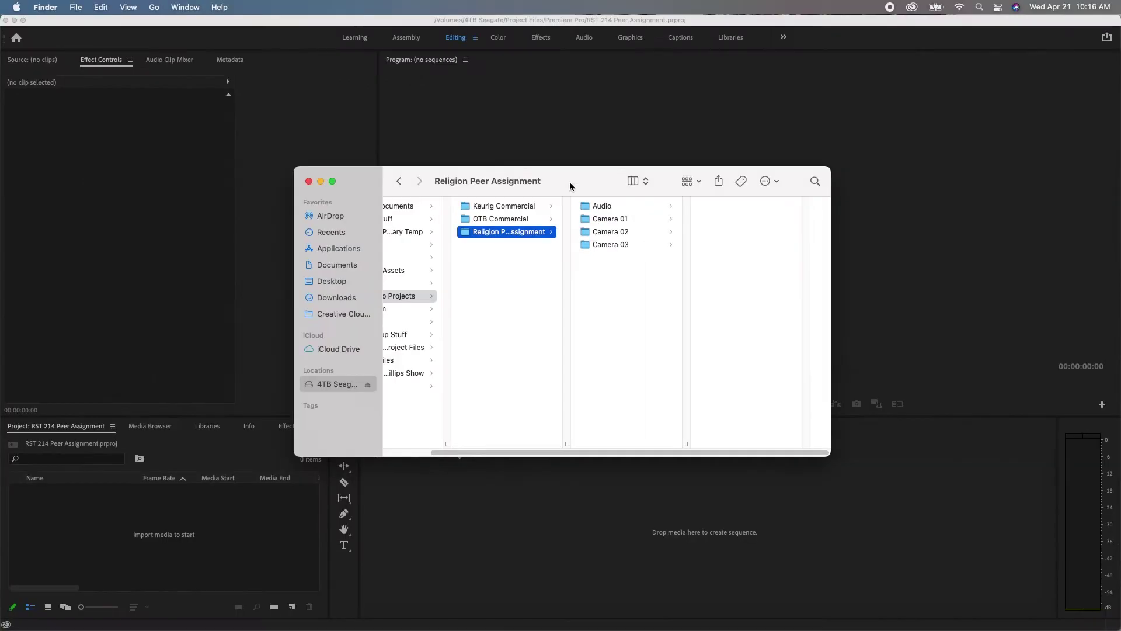
# - Look at the WAV files in the Audio folder and return to the Religion Peer Assignment folder
pyautogui.moveTo(570, 127); pyautogui.dragTo(580, 114)
pyautogui.moveTo(689, 248); pyautogui.dragTo(635, 154)
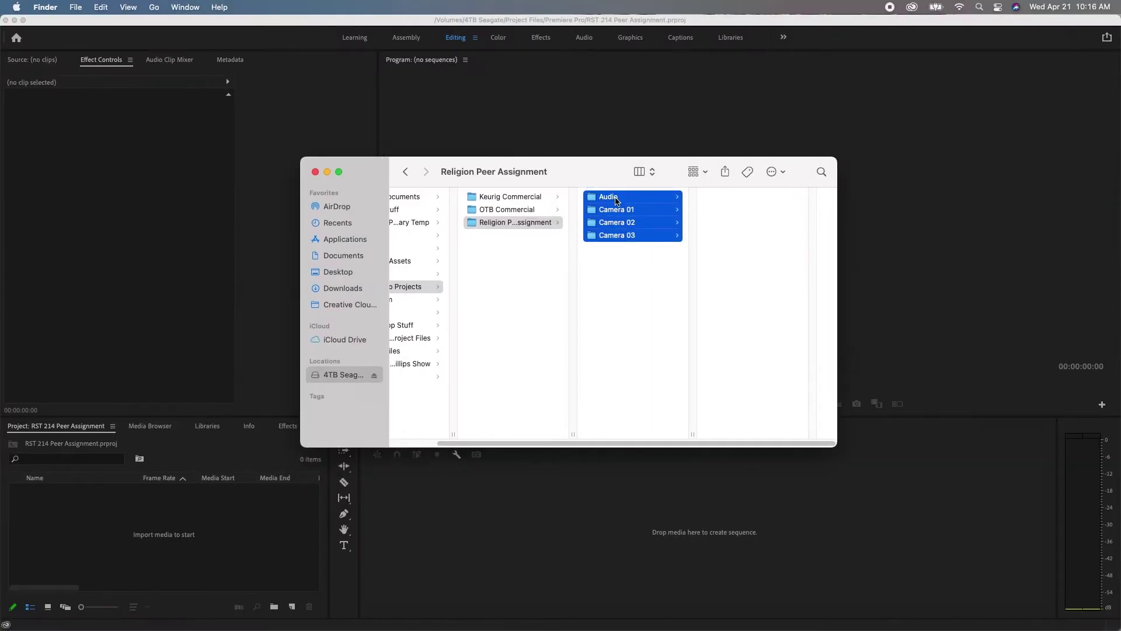
pyautogui.click(625, 196)
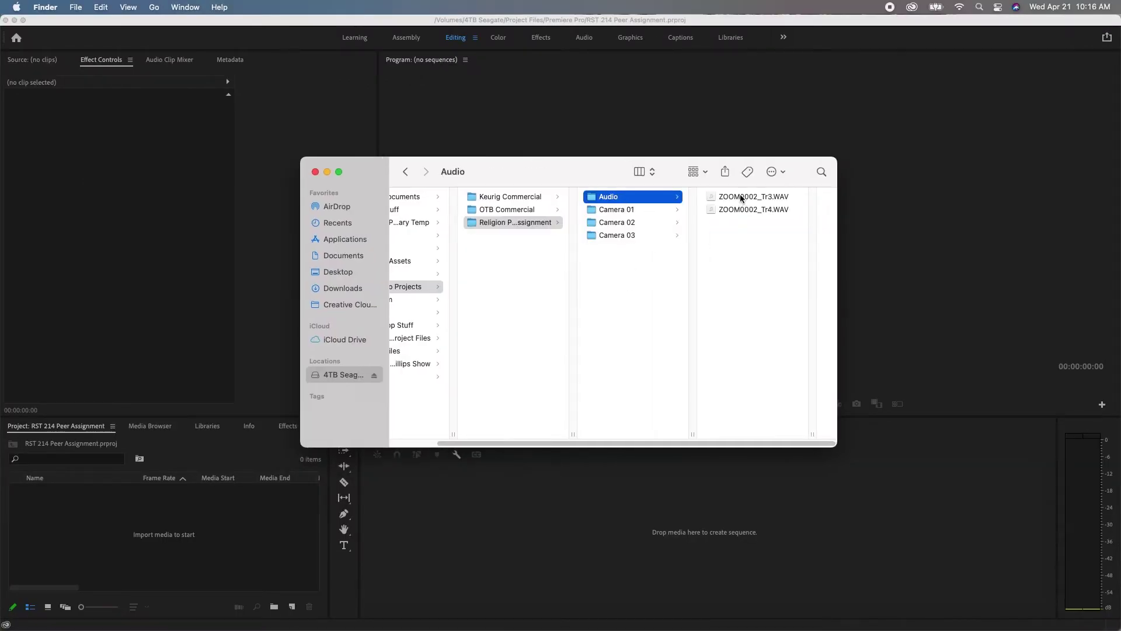
pyautogui.press('Down')
pyautogui.press('Down')
pyautogui.press('Down')
pyautogui.click(628, 256)
# - Import the Audio and Camera 01–03 folders as project bins and close Finder
pyautogui.click(628, 200)
pyautogui.click(624, 265)
pyautogui.press('super+a')
pyautogui.moveTo(621, 204); pyautogui.dragTo(181, 524)
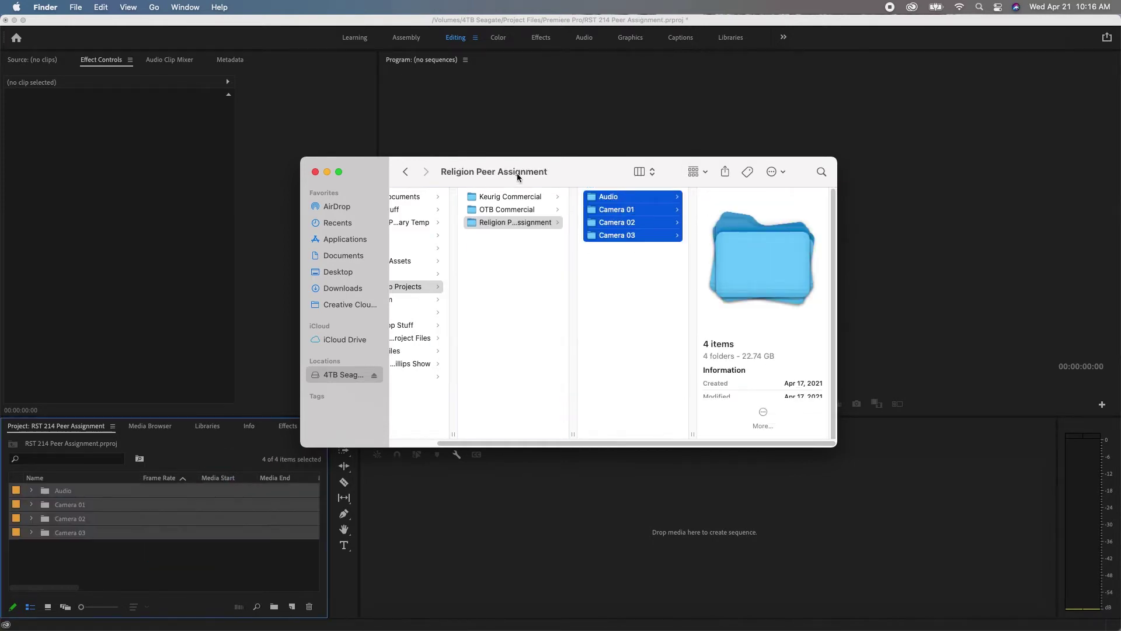
pyautogui.moveTo(574, 172); pyautogui.dragTo(974, 203)
pyautogui.press('super+w')
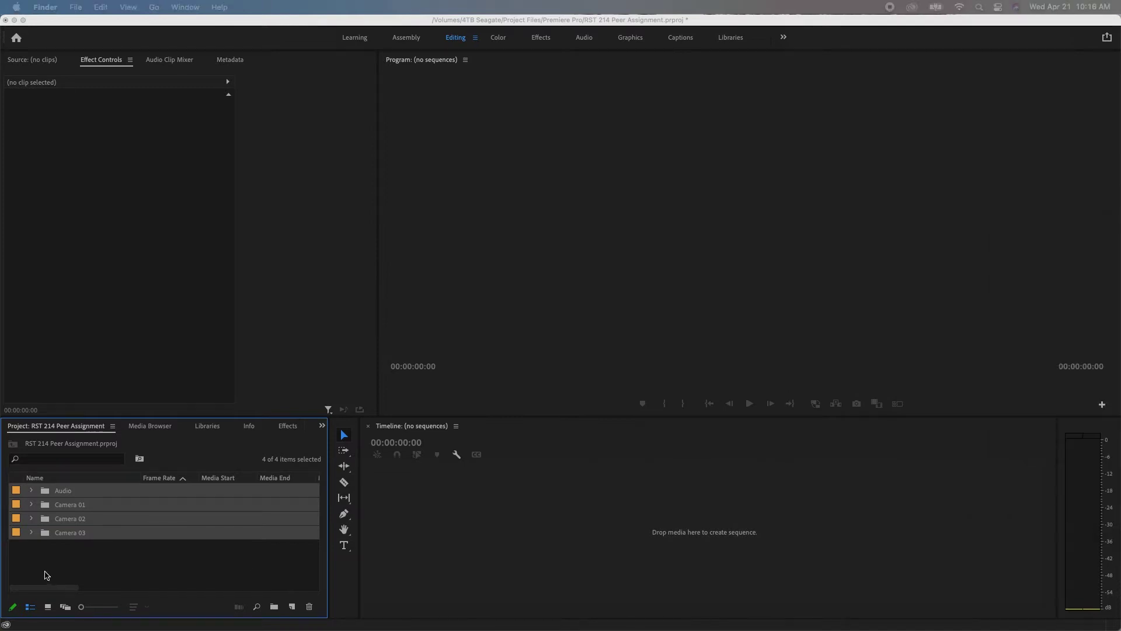
# - Review the clips in the Camera 01–03 and Audio bins
pyautogui.click(31, 517)
pyautogui.click(31, 518)
pyautogui.click(32, 532)
pyautogui.click(32, 532)
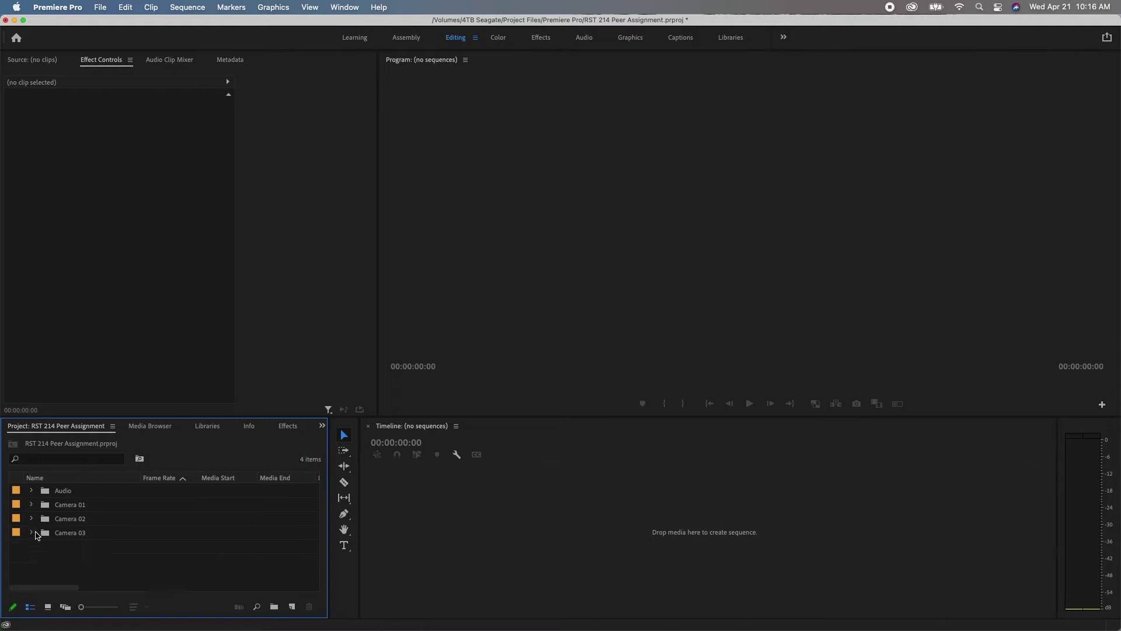
pyautogui.click(31, 504)
pyautogui.click(33, 505)
pyautogui.click(32, 507)
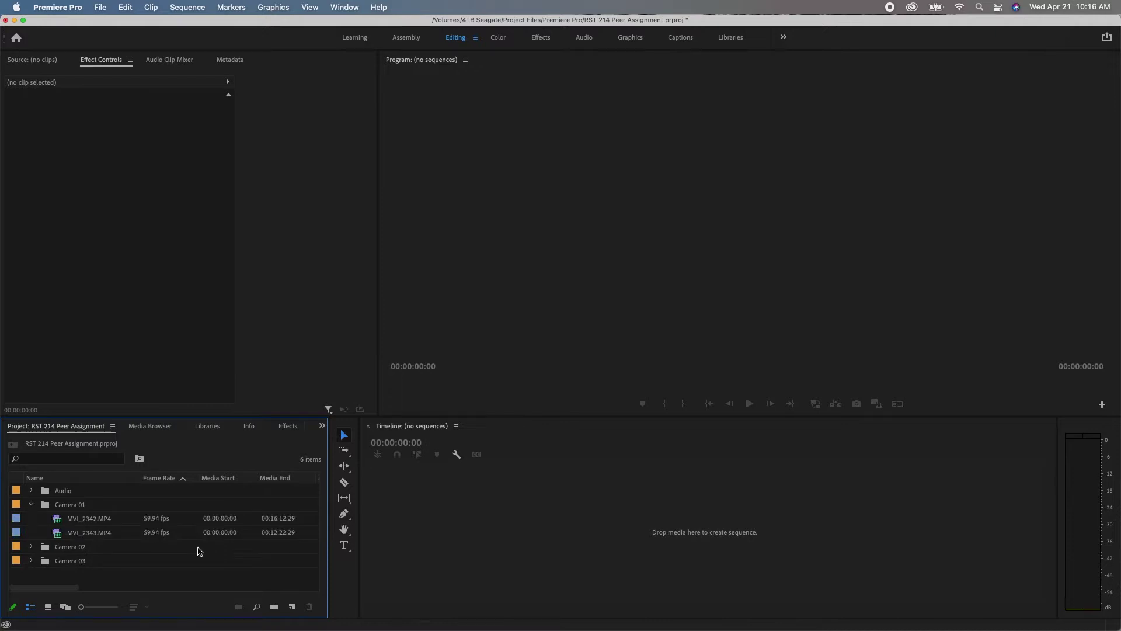
pyautogui.click(31, 505)
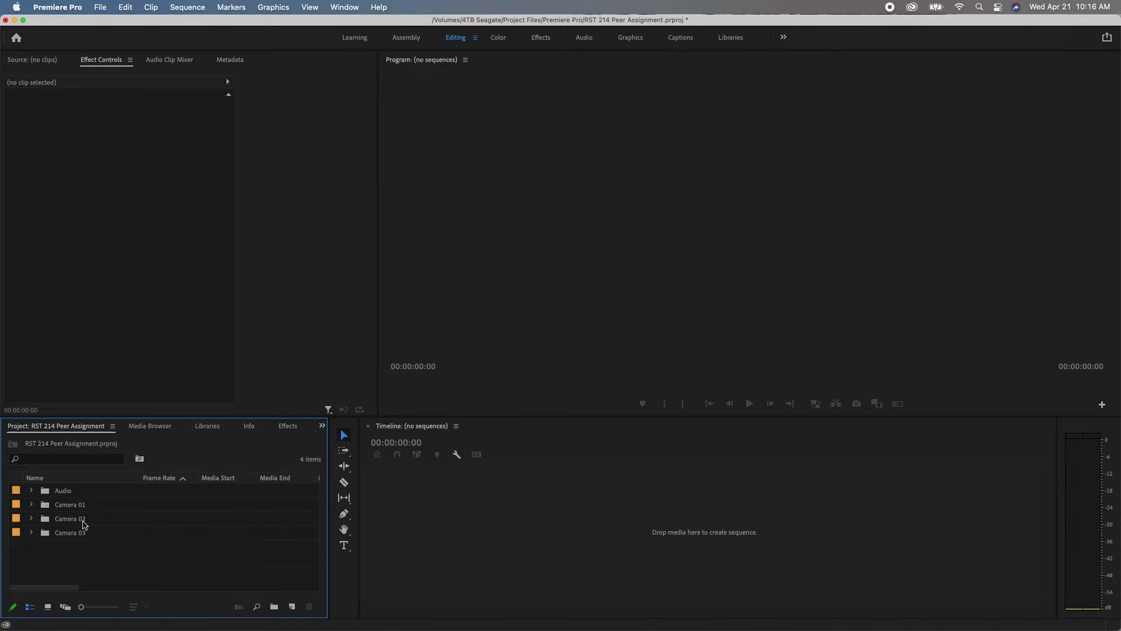
pyautogui.click(32, 505)
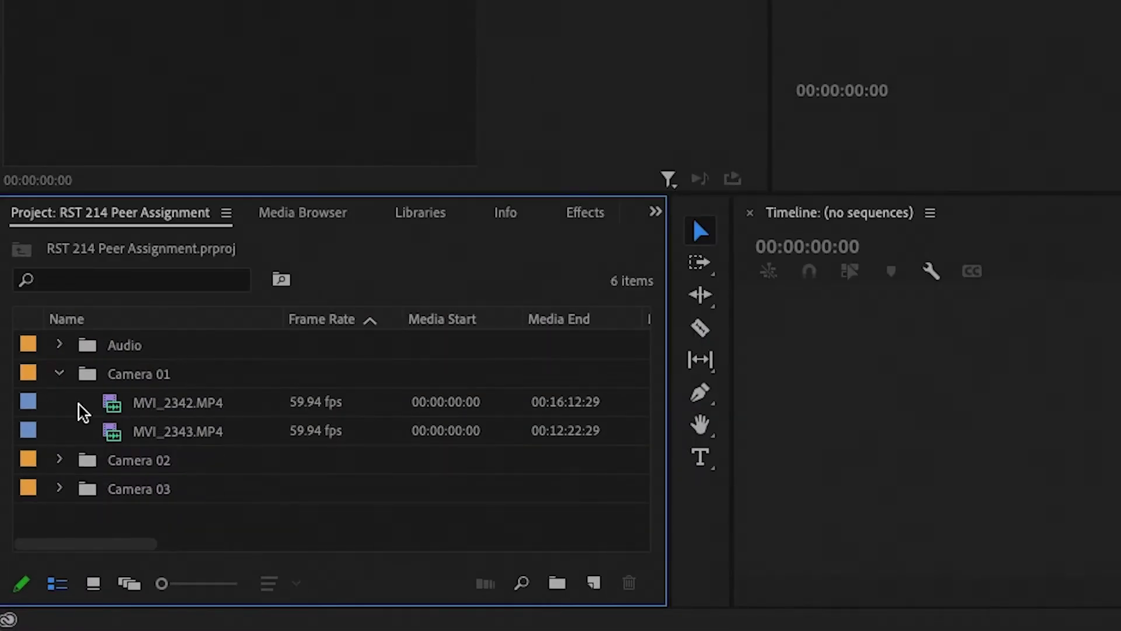
pyautogui.click(58, 372)
pyautogui.click(59, 345)
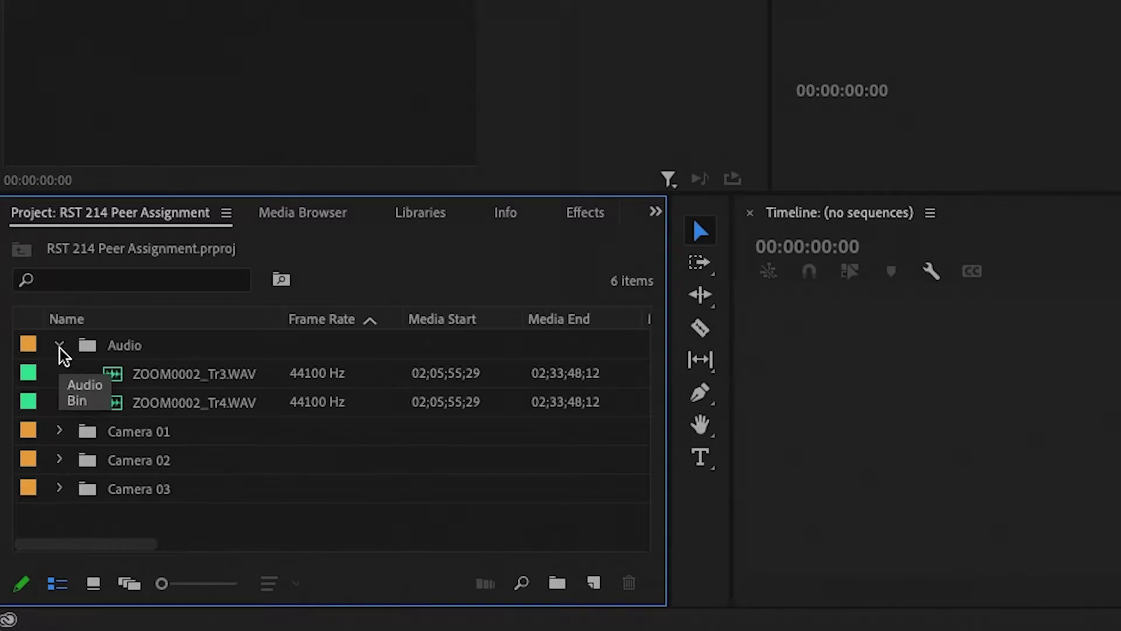
pyautogui.click(60, 347)
# - Build the MVI_2342 sequence from Camera 01's MVI_2342.MP4 and scrub through it
pyautogui.click(60, 374)
pyautogui.moveTo(149, 402); pyautogui.dragTo(793, 467)
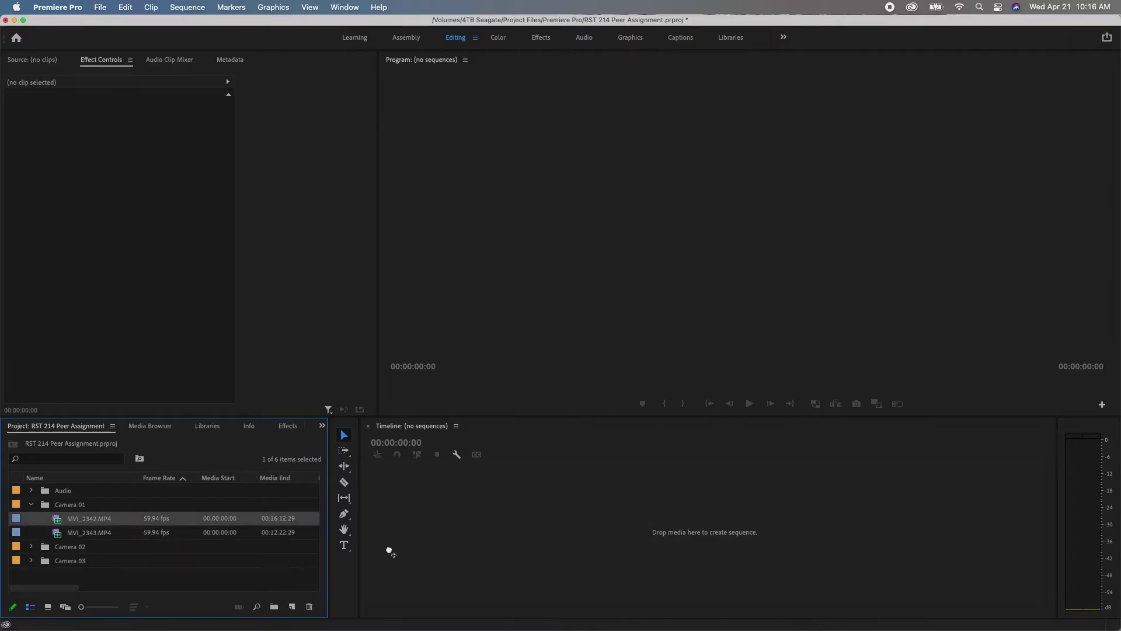
pyautogui.moveTo(390, 551); pyautogui.dragTo(643, 528)
pyautogui.moveTo(604, 449); pyautogui.dragTo(727, 441)
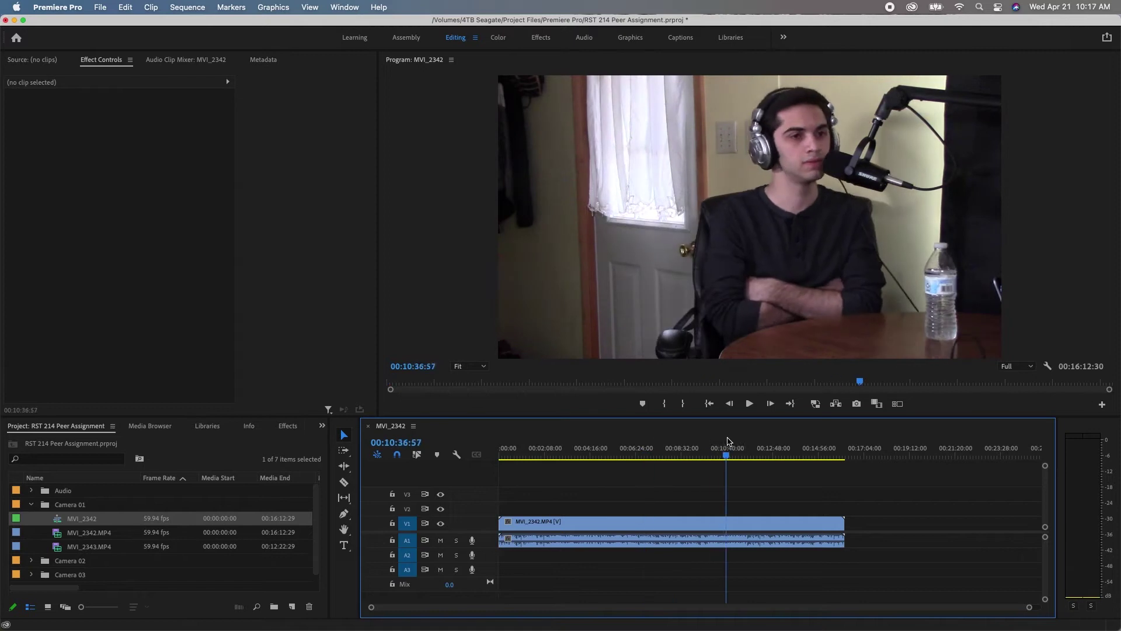
# - Add MVI_2343.MP4 after MVI_2342, nest both clips, and delete the nest from the timeline
pyautogui.press('Home')
pyautogui.moveTo(119, 551); pyautogui.dragTo(853, 528)
pyautogui.click(848, 450)
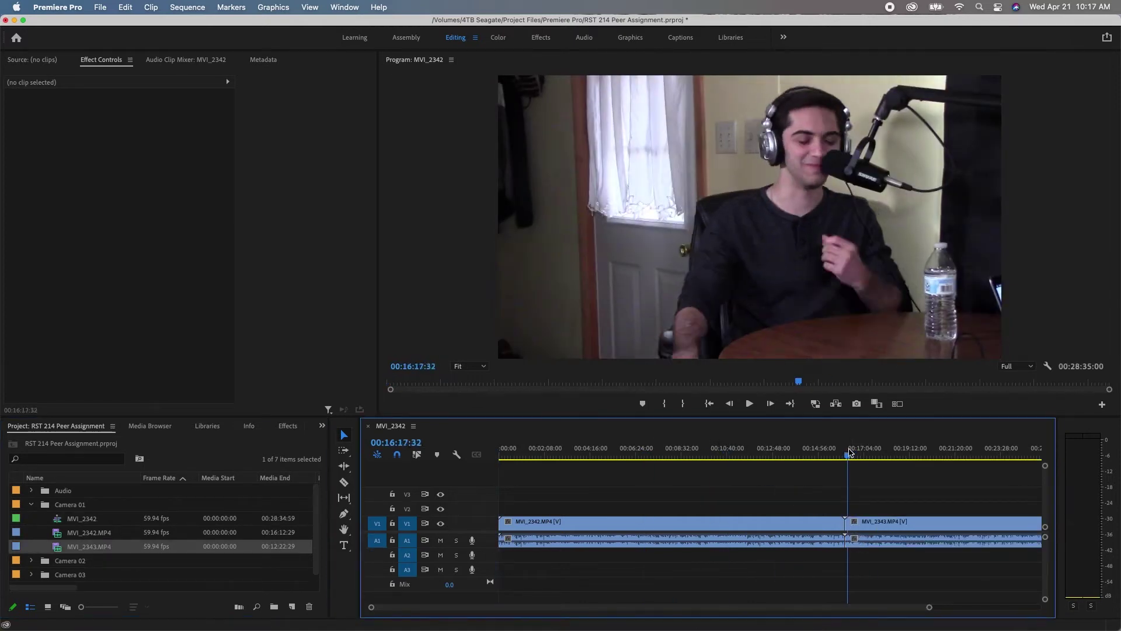
pyautogui.moveTo(964, 476); pyautogui.dragTo(758, 545)
pyautogui.rightClick(759, 545)
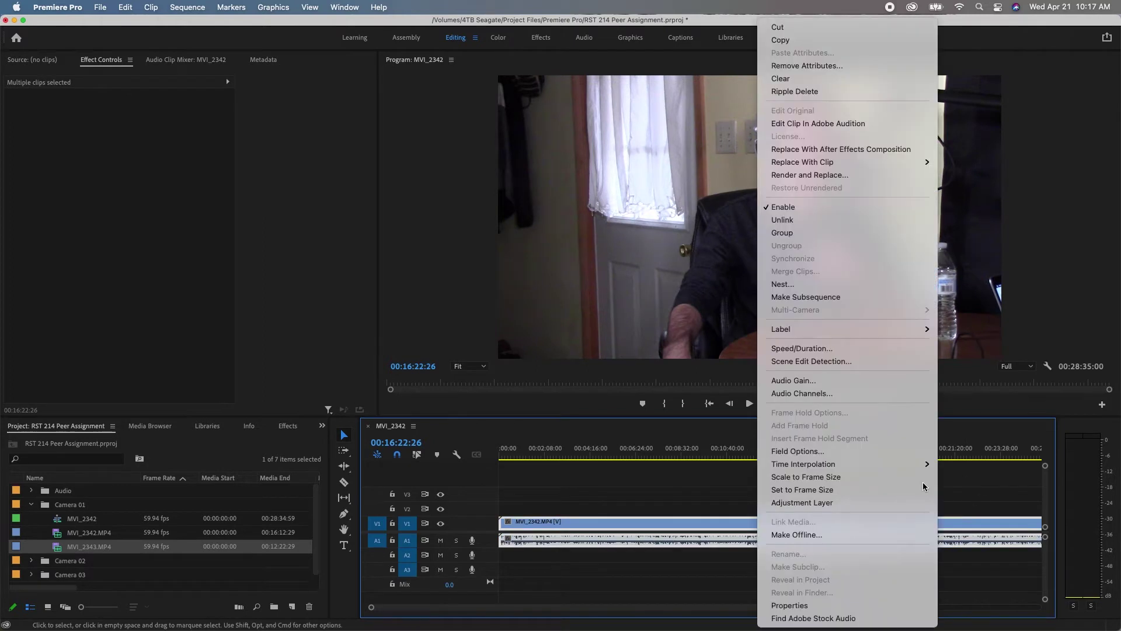
pyautogui.click(820, 284)
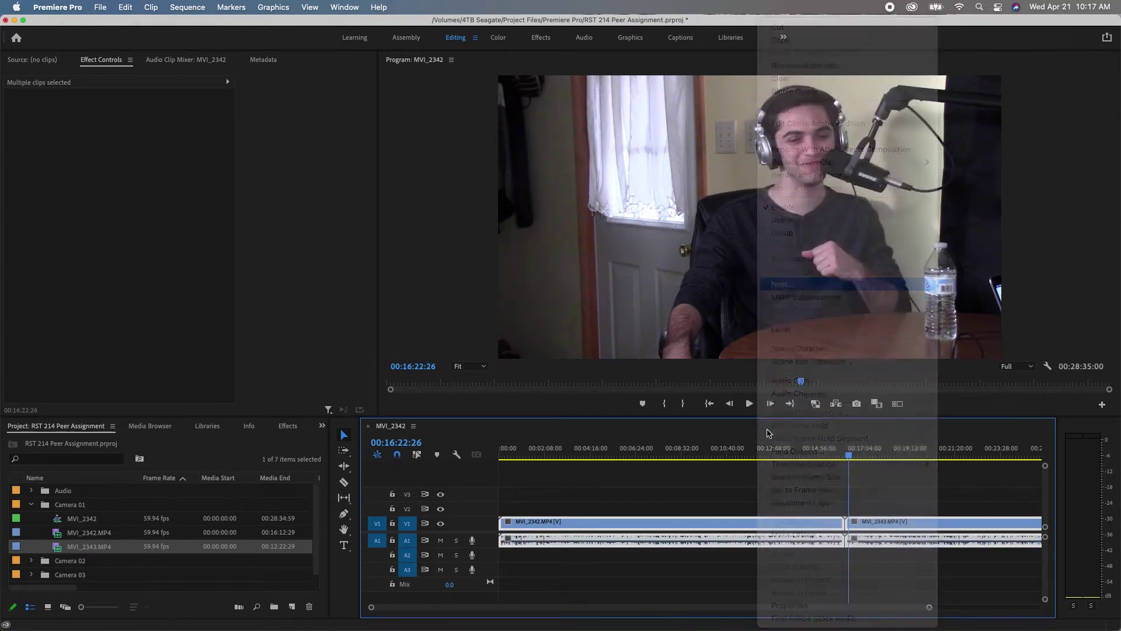
pyautogui.write('Gerard Camera')
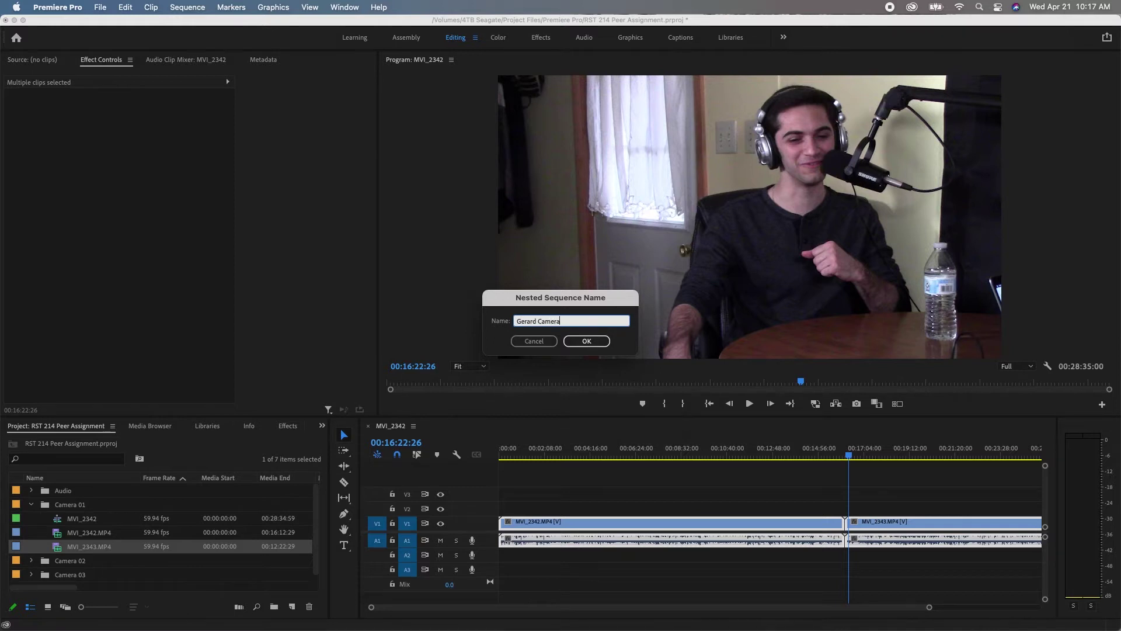
pyautogui.click(586, 341)
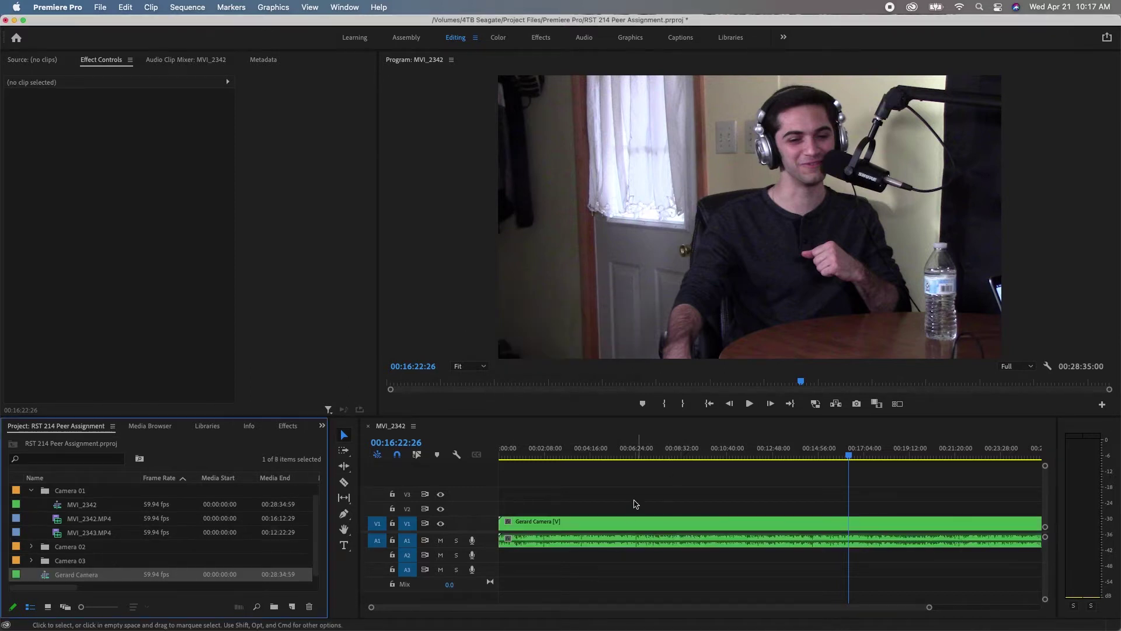
pyautogui.press('Delete')
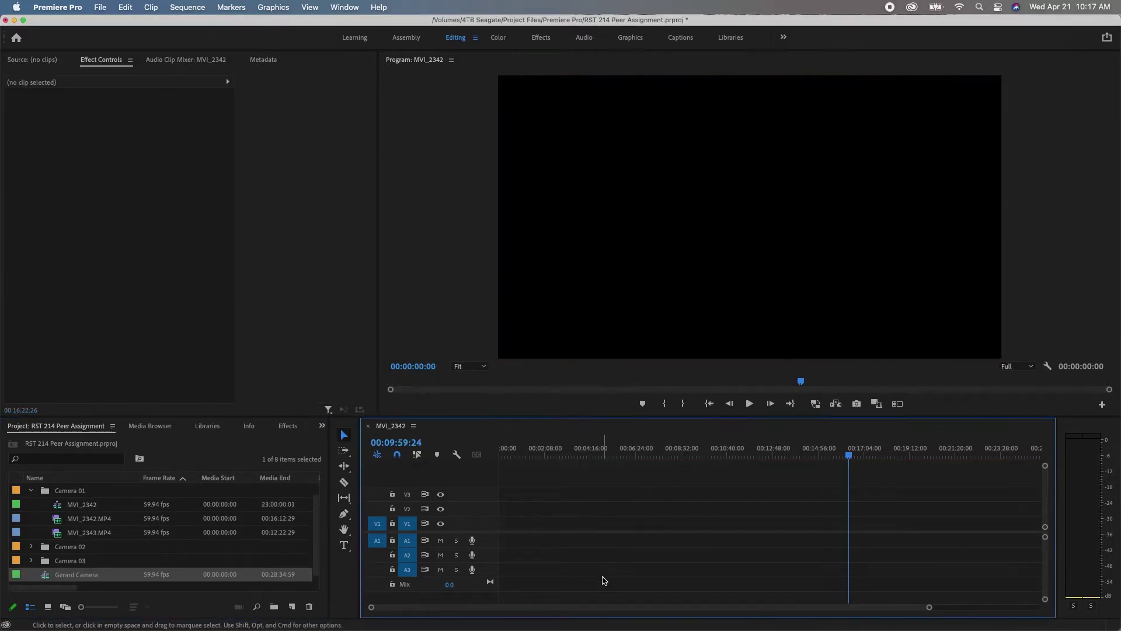
# - Nest the Camera 02 clips MVI_0534 and MVI_0535 into a camera sequence
pyautogui.click(31, 491)
pyautogui.press('super+shift+a')
pyautogui.click(29, 520)
pyautogui.moveTo(73, 533); pyautogui.dragTo(499, 528)
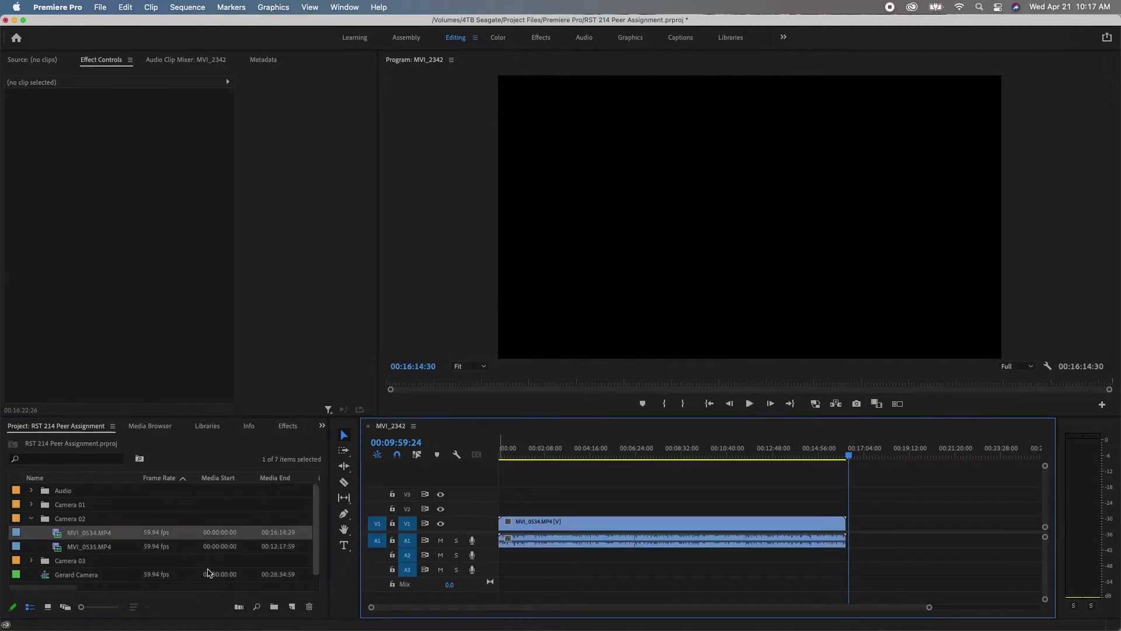
pyautogui.moveTo(123, 552); pyautogui.dragTo(712, 294)
pyautogui.press('super+a')
pyautogui.hotkey('alt', 'n')
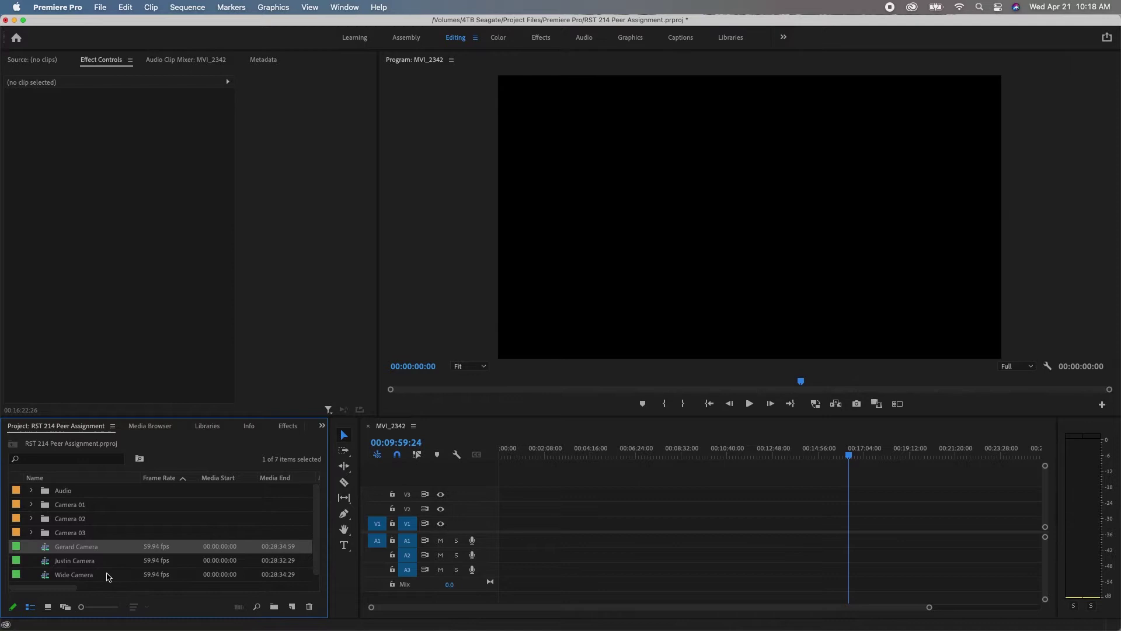
# - Select all three camera sequences, including Wide Camera, in the Project panel
pyautogui.click(107, 576)
pyautogui.click(101, 553)
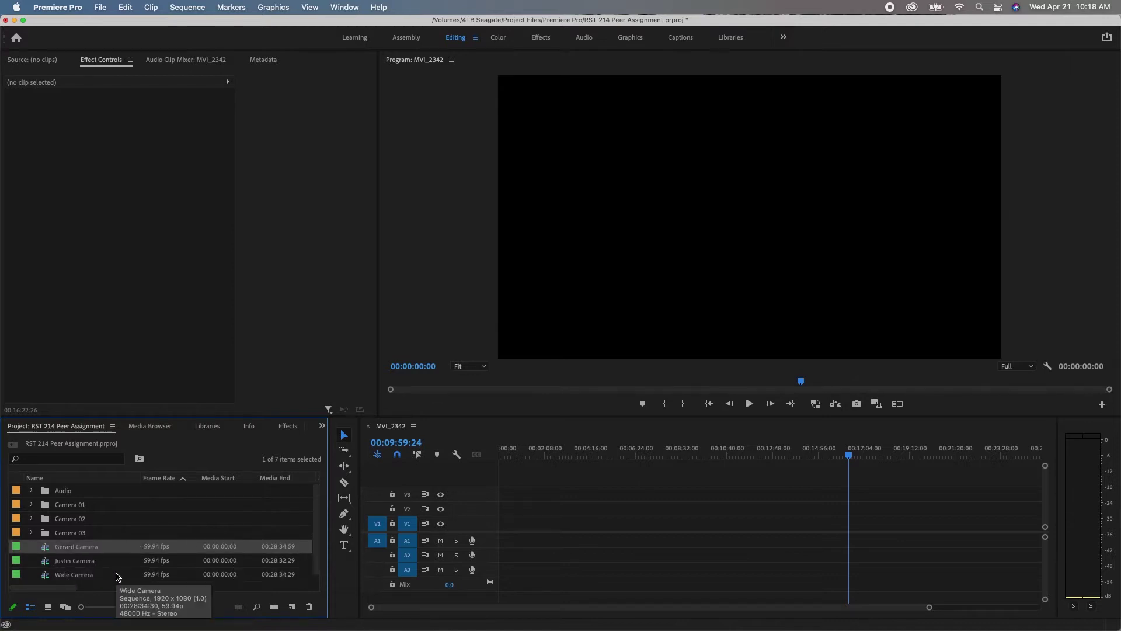
pyautogui.click(86, 561)
pyautogui.click(101, 548)
# - Create the audio-synced PC 3 Multicam source sequence from the three camera sequences
pyautogui.keyDown('shift'); pyautogui.click(96, 581); pyautogui.keyUp('shift')
pyautogui.rightClick(93, 579)
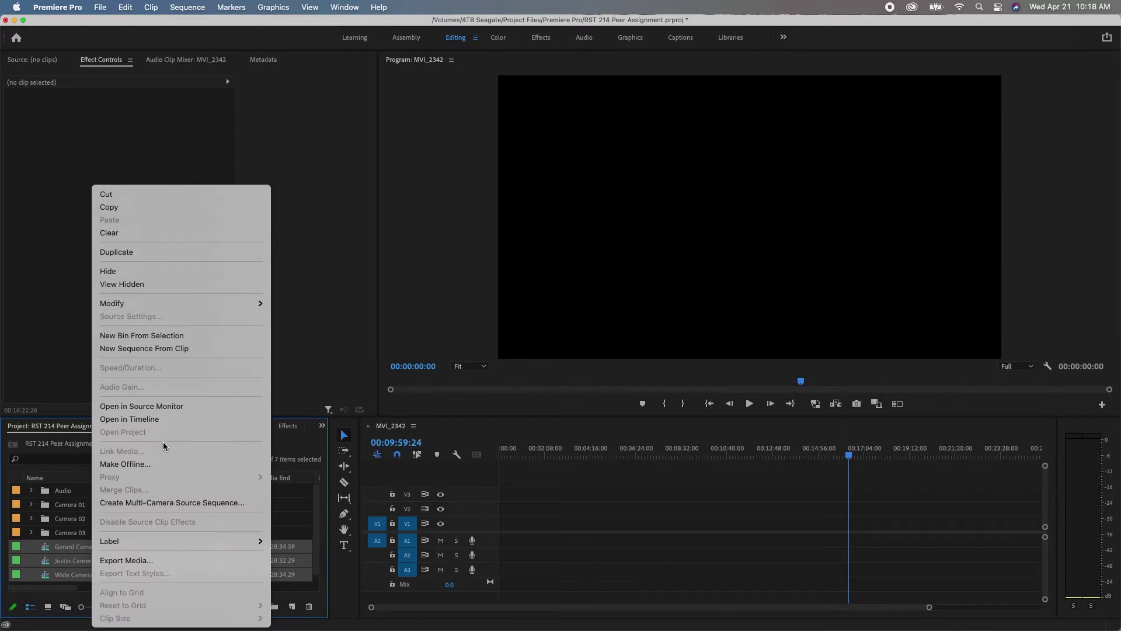
pyautogui.click(169, 503)
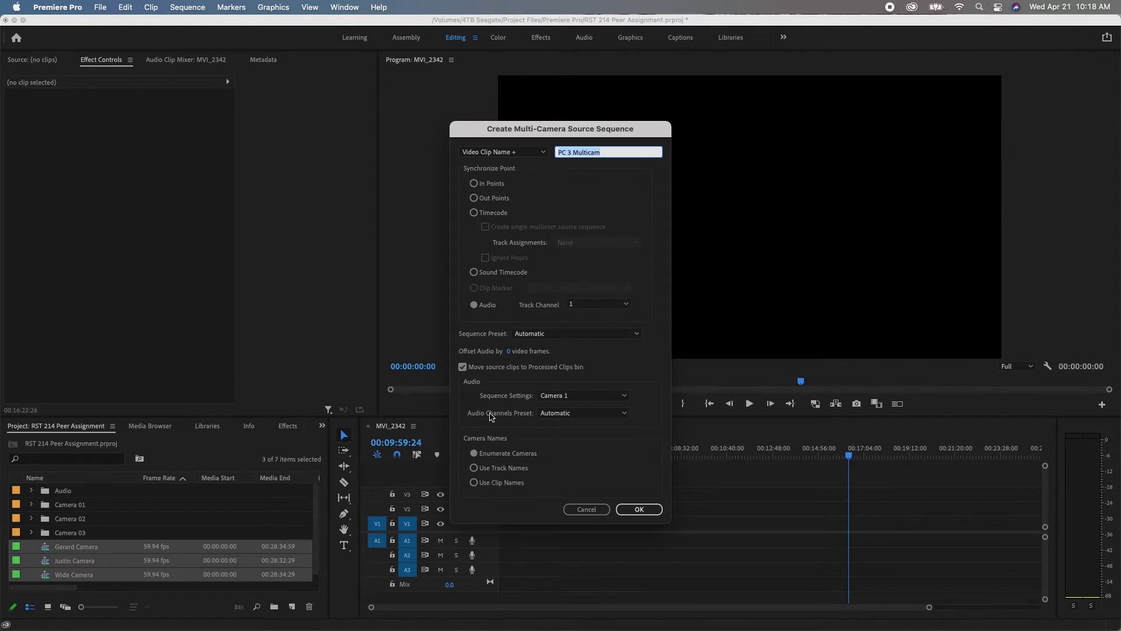
pyautogui.click(638, 509)
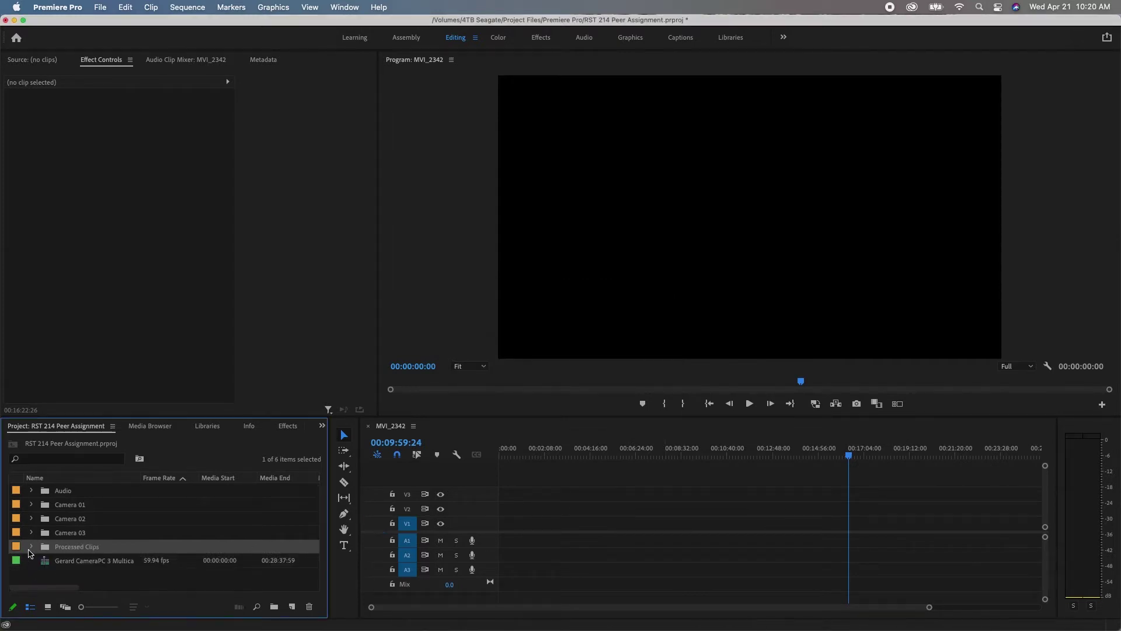
# - Check the Processed Clips folder and place PC 3 Multicam at the sequence start
pyautogui.click(31, 545)
pyautogui.scroll(-2, 135, 555)
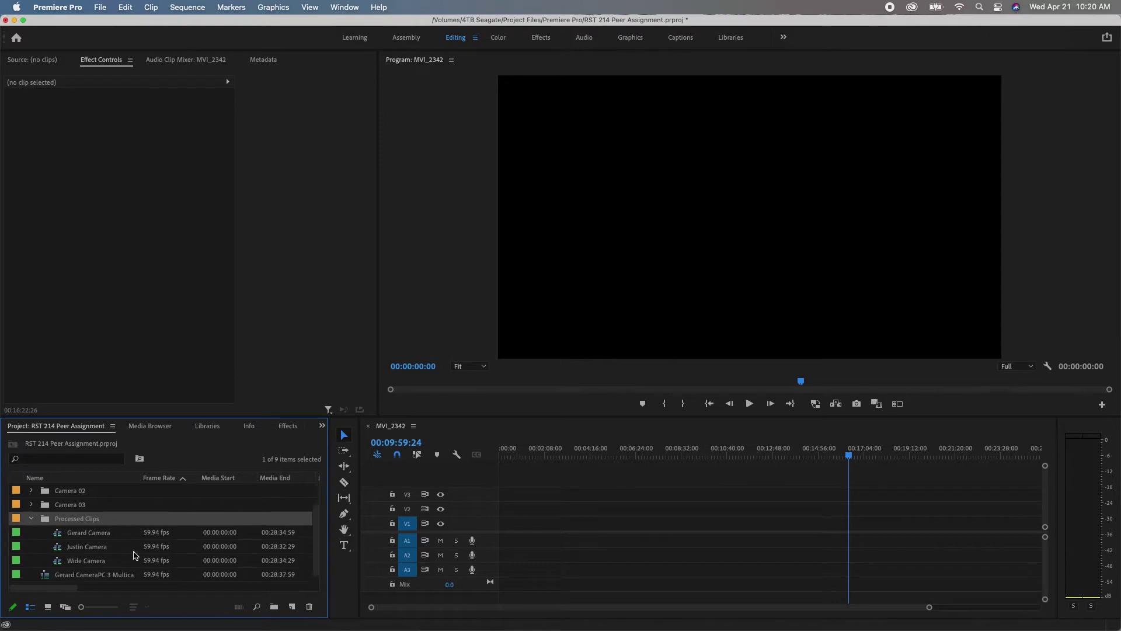
pyautogui.click(33, 518)
pyautogui.click(93, 564)
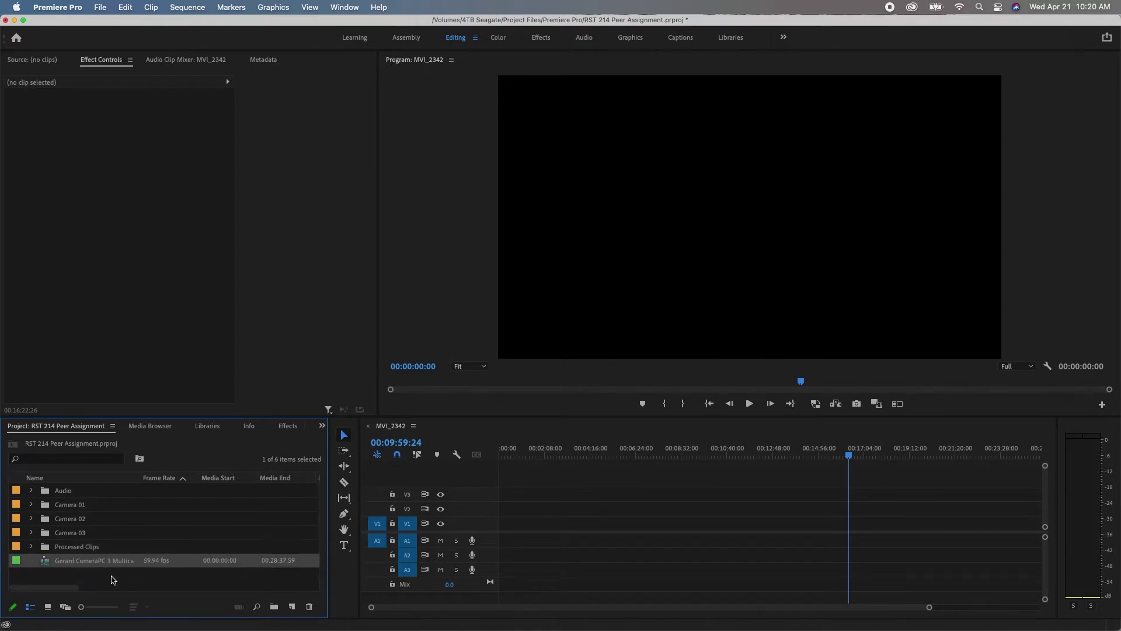
pyautogui.moveTo(105, 561); pyautogui.dragTo(500, 527)
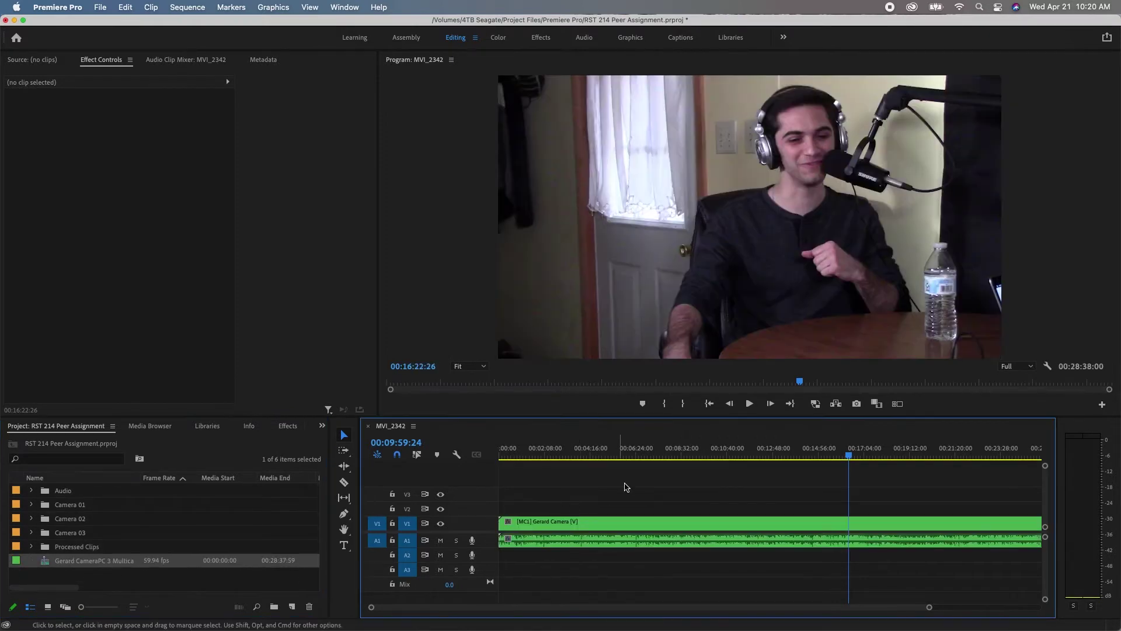
# - Show all camera angles in the program monitor and scrub the sequence to check them
pyautogui.click(898, 403)
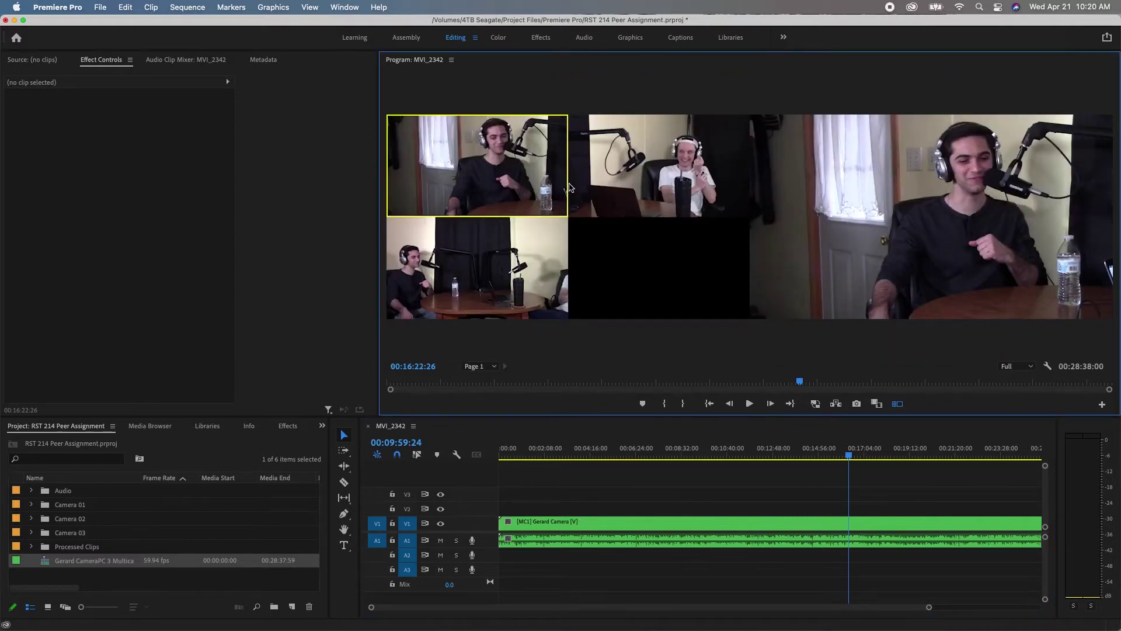
pyautogui.moveTo(921, 452); pyautogui.dragTo(501, 449)
pyautogui.click(606, 541)
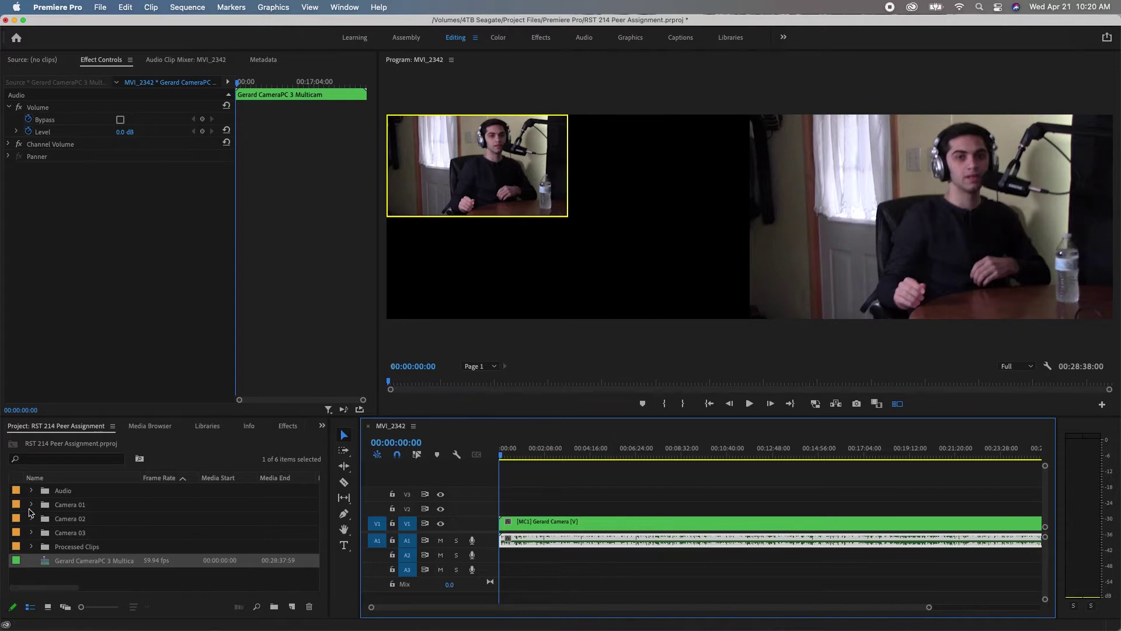
# - Place ZOOM0002_Tr3.WAV from the Audio bin on track A2
pyautogui.click(31, 491)
pyautogui.click(82, 509)
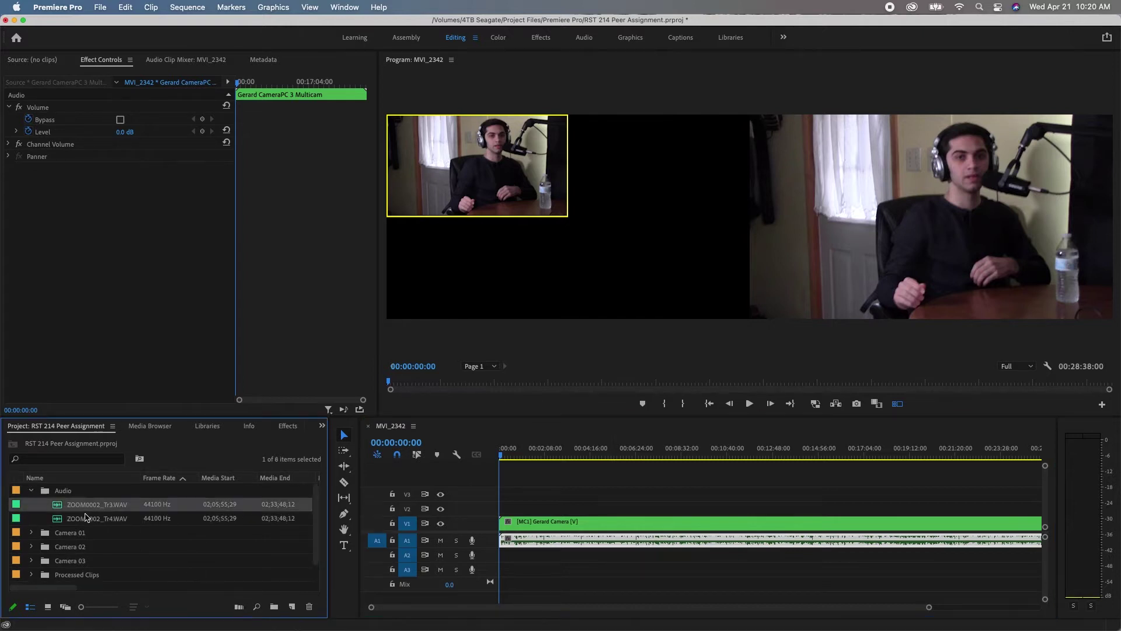
pyautogui.click(91, 520)
pyautogui.click(96, 507)
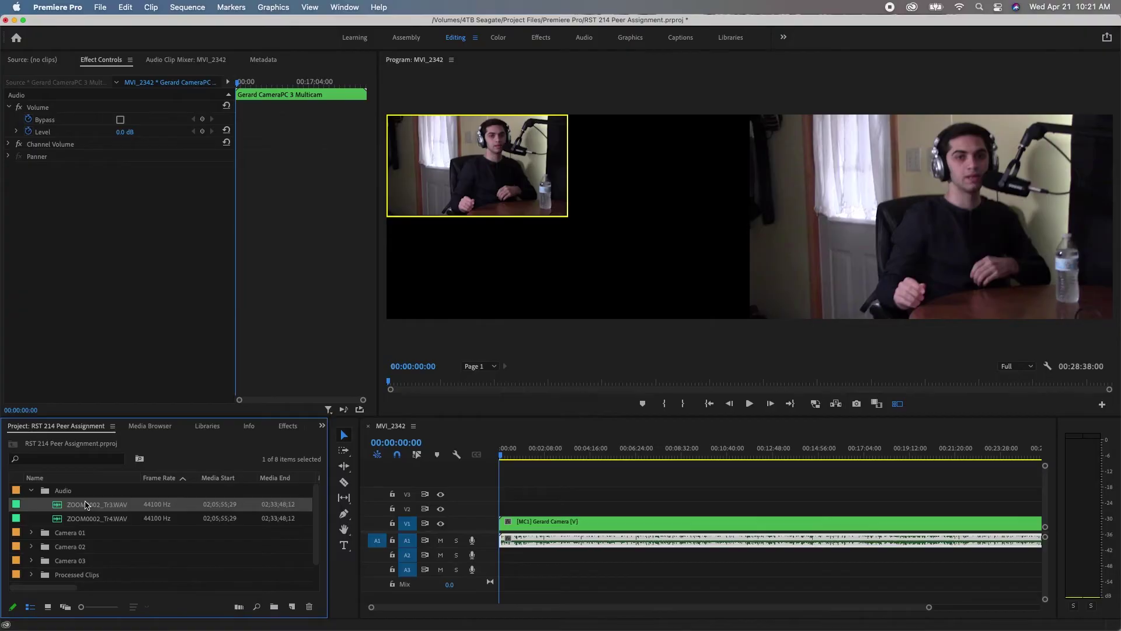
pyautogui.moveTo(117, 503); pyautogui.dragTo(500, 559)
# - Synchronize the multicam clip and the Zoom recording by audio
pyautogui.moveTo(587, 572); pyautogui.dragTo(592, 547)
pyautogui.rightClick(664, 552)
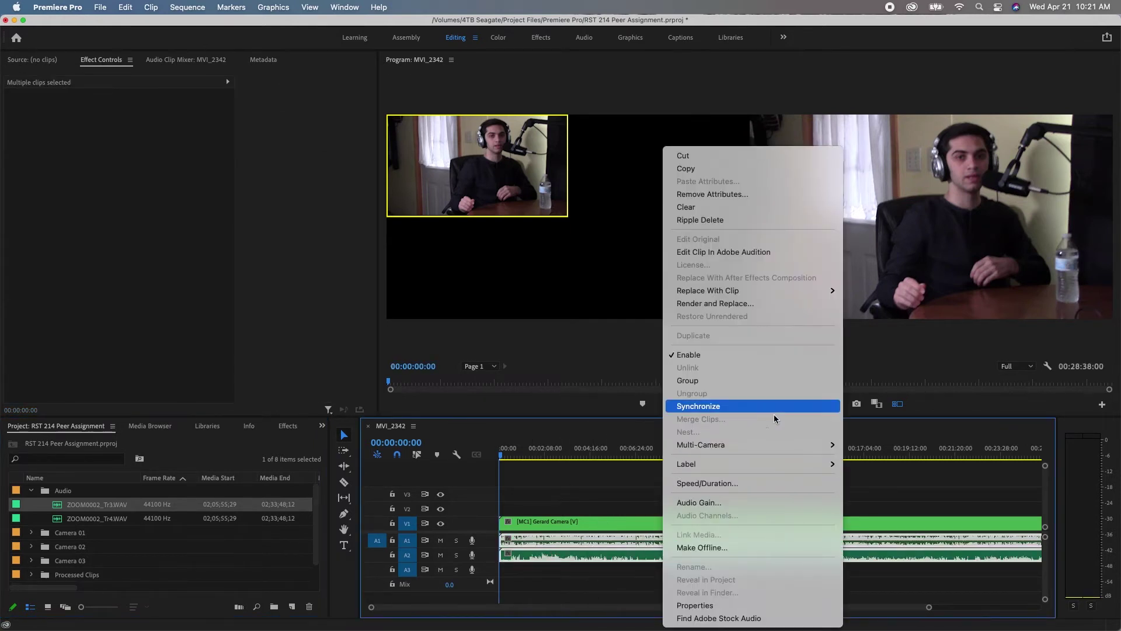
pyautogui.click(730, 408)
pyautogui.click(601, 384)
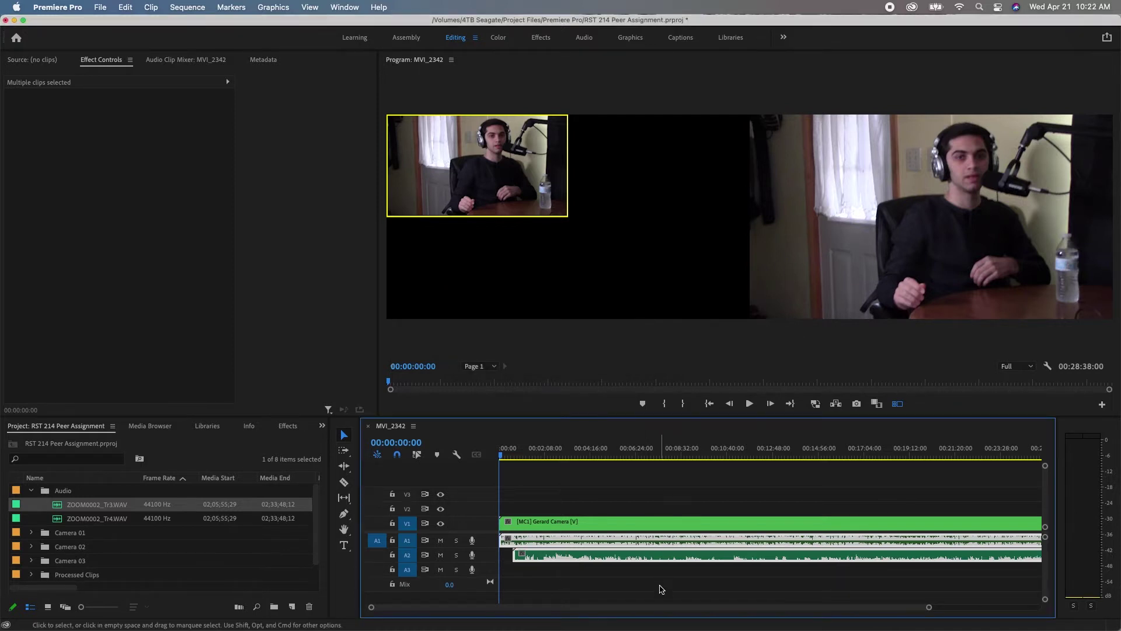
pyautogui.click(645, 597)
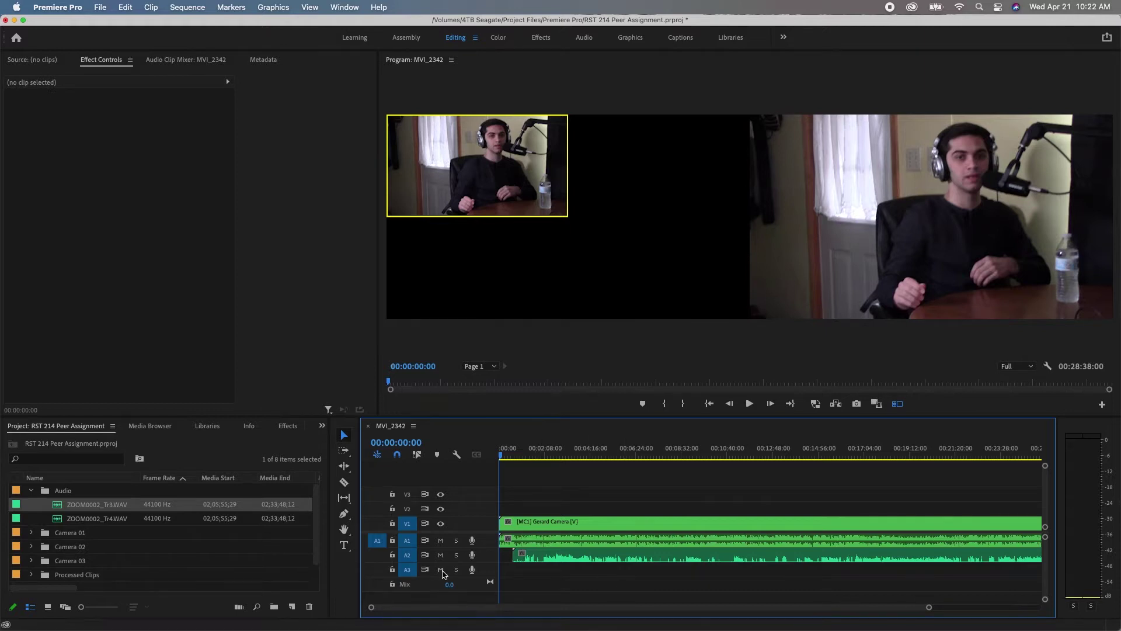
# - Place ZOOM0002_Tr4.WAV on A3 and ripple-delete the multicam head before the Zoom audio
pyautogui.moveTo(103, 521); pyautogui.dragTo(517, 575)
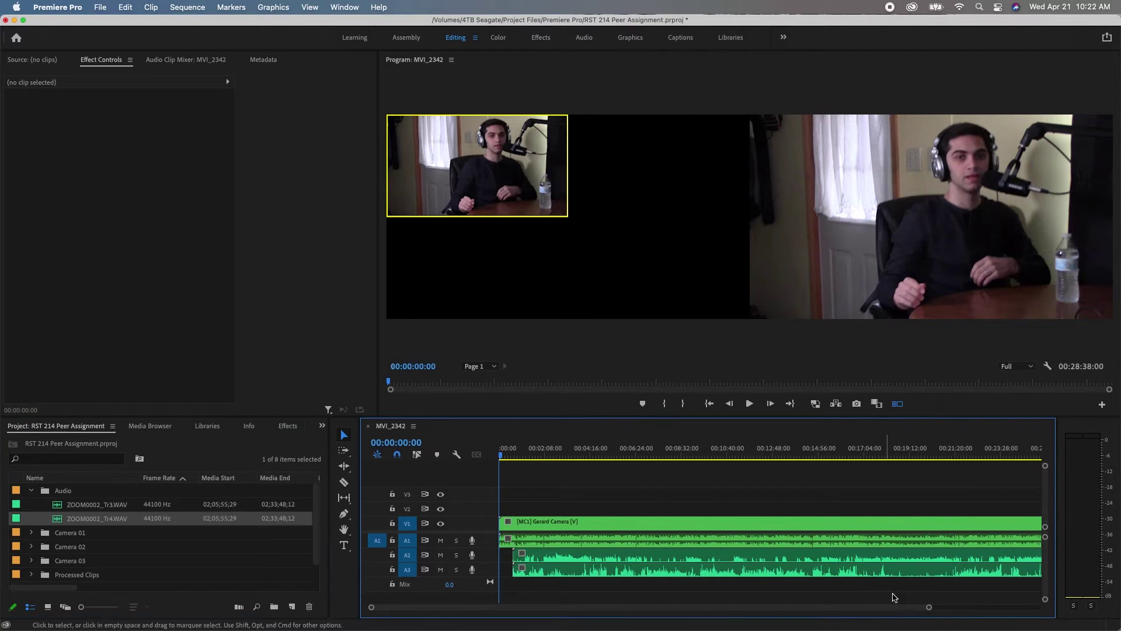
pyautogui.moveTo(929, 606); pyautogui.dragTo(595, 606)
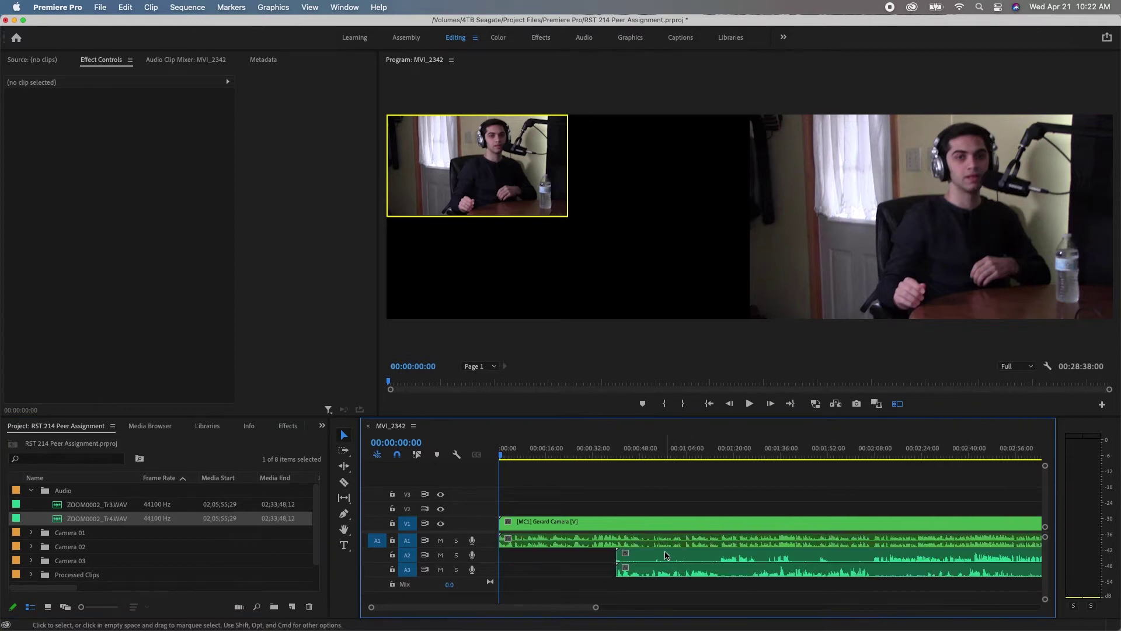
pyautogui.press('c')
pyautogui.click(617, 537)
pyautogui.press('v')
pyautogui.click(563, 538)
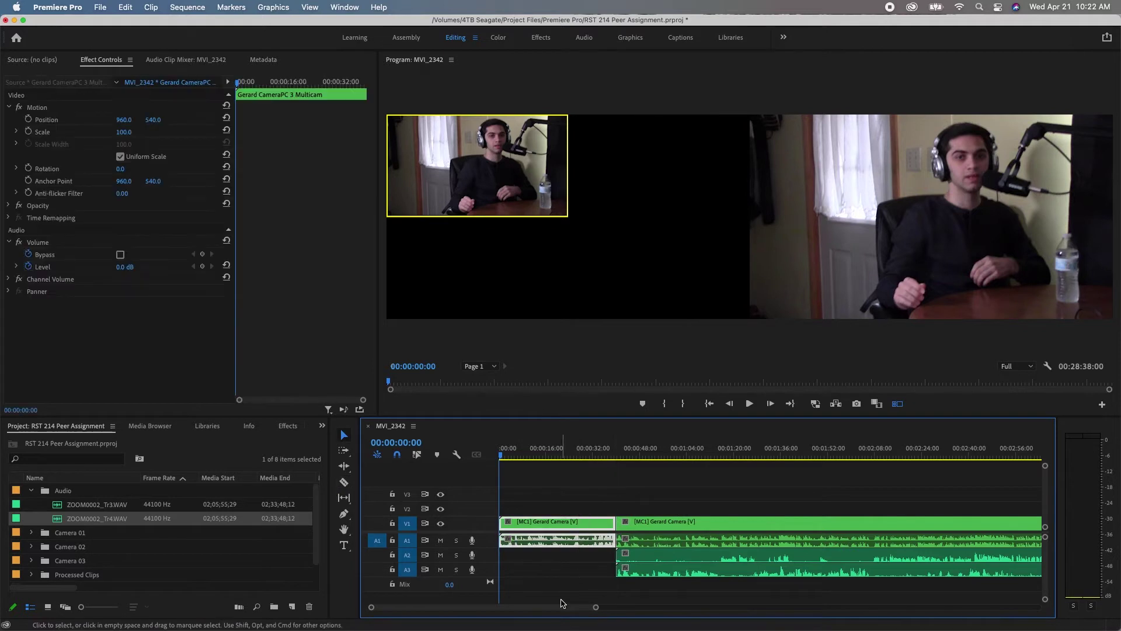
pyautogui.hotkey('shift', 'Delete')
# - Move the Zoom Tr3 and Tr4 recordings up onto tracks A1 and A2
pyautogui.click(589, 545)
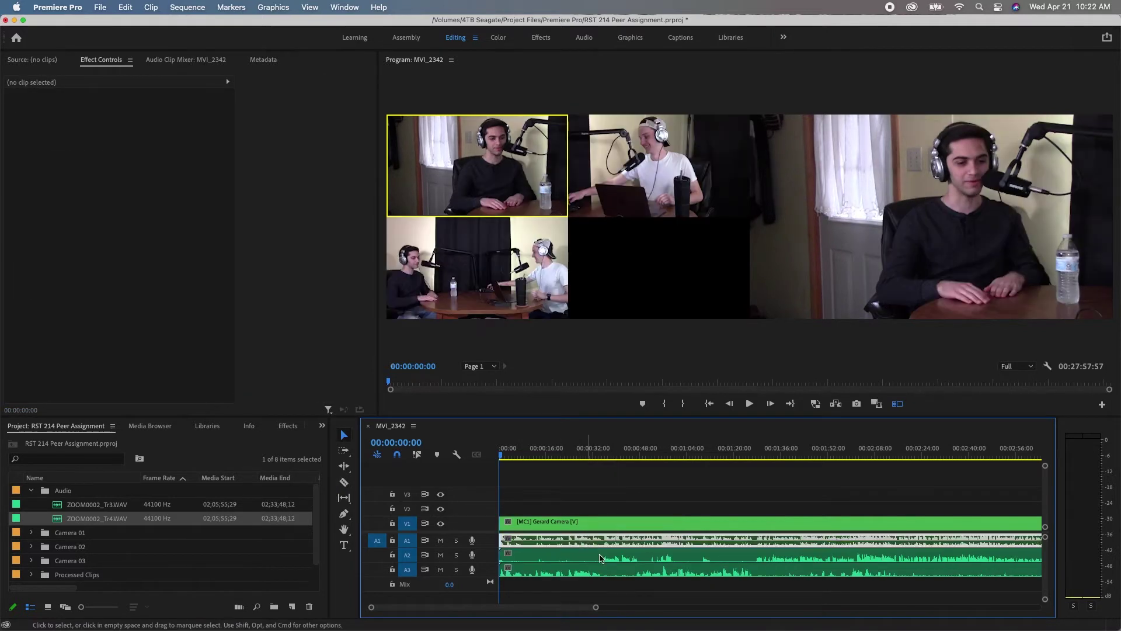
pyautogui.moveTo(676, 628)
pyautogui.keyDown('shift'); pyautogui.click(583, 555); pyautogui.keyUp('shift')
pyautogui.moveTo(583, 546); pyautogui.dragTo(583, 548)
pyautogui.moveTo(601, 607); pyautogui.dragTo(967, 607)
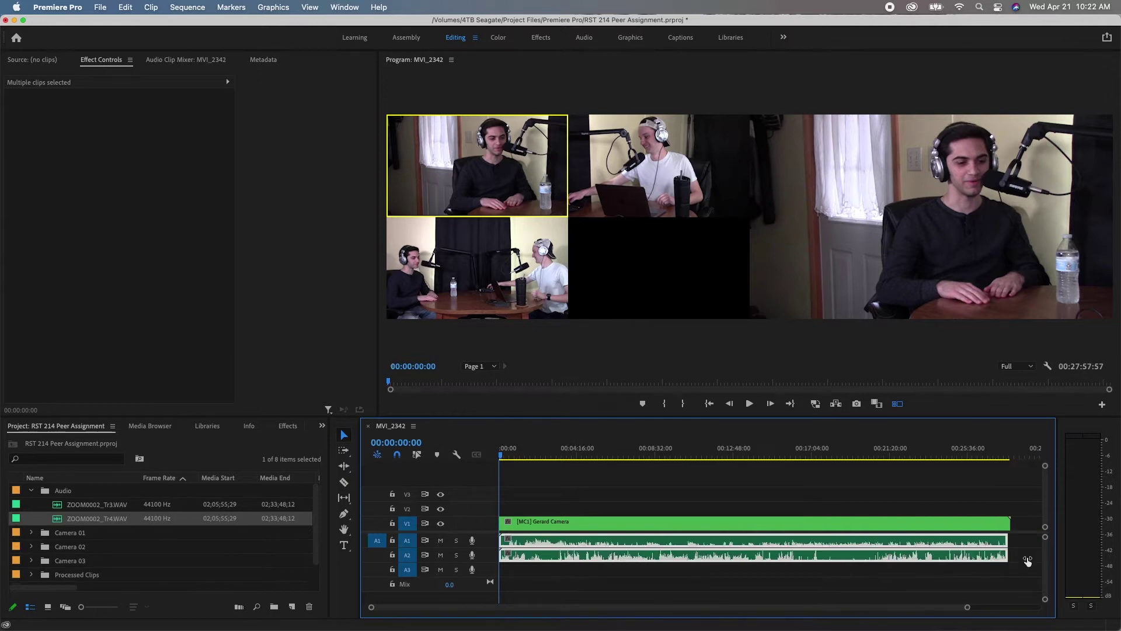
pyautogui.press('super+shift+a')
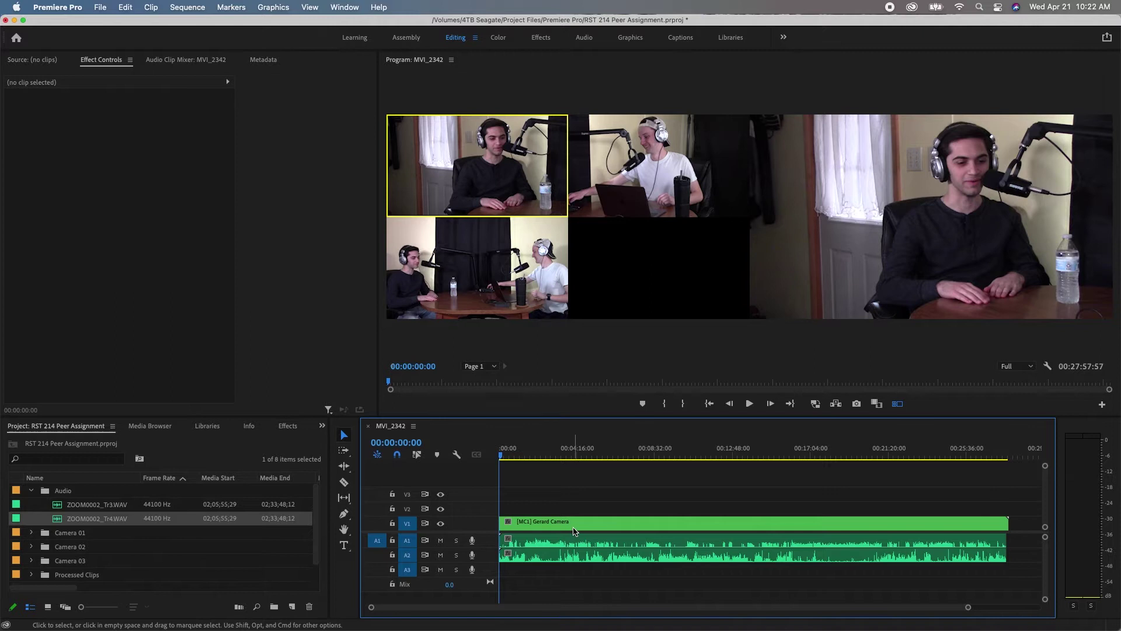
pyautogui.click(582, 547)
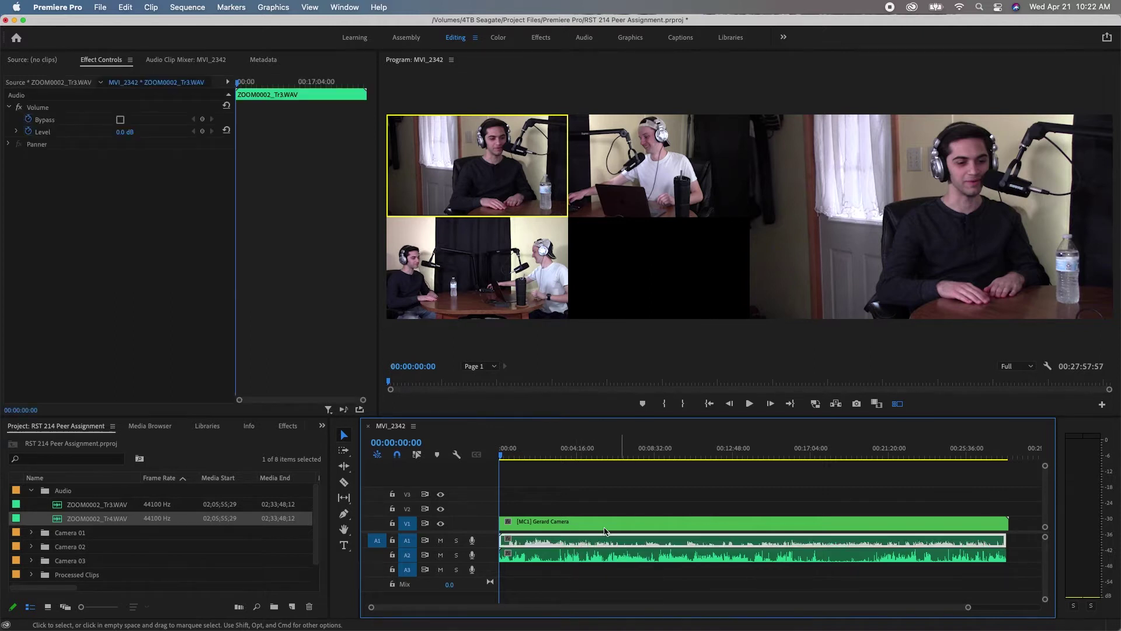
# - Render and Replace the Zoom clips with Audio Extracted files, then play the multicam sequence
pyautogui.rightClick(597, 546)
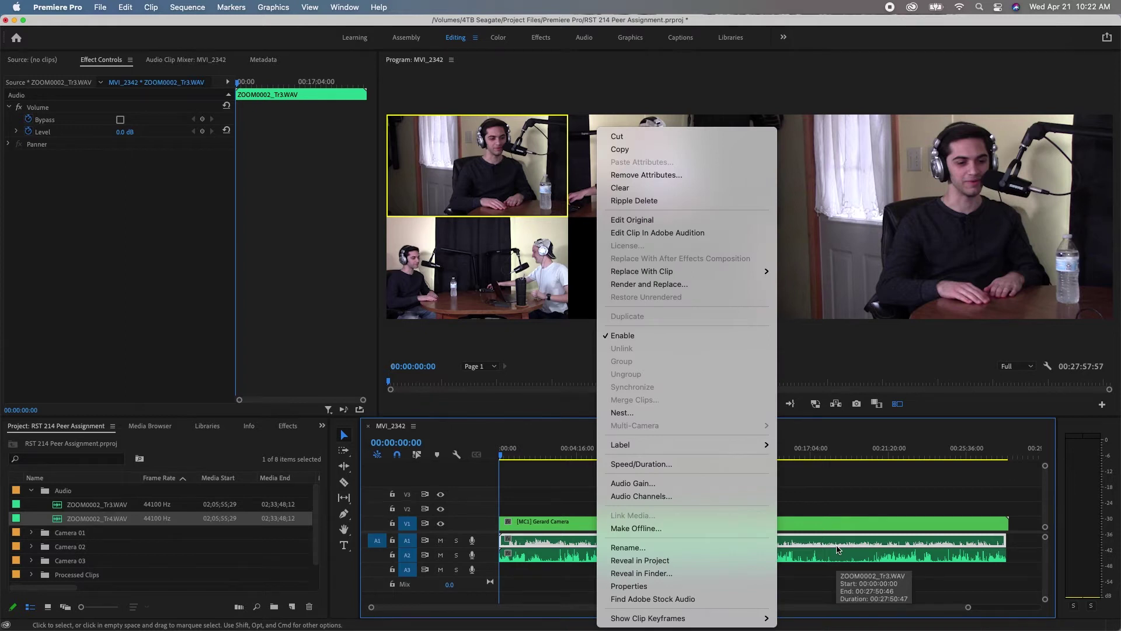
pyautogui.click(648, 284)
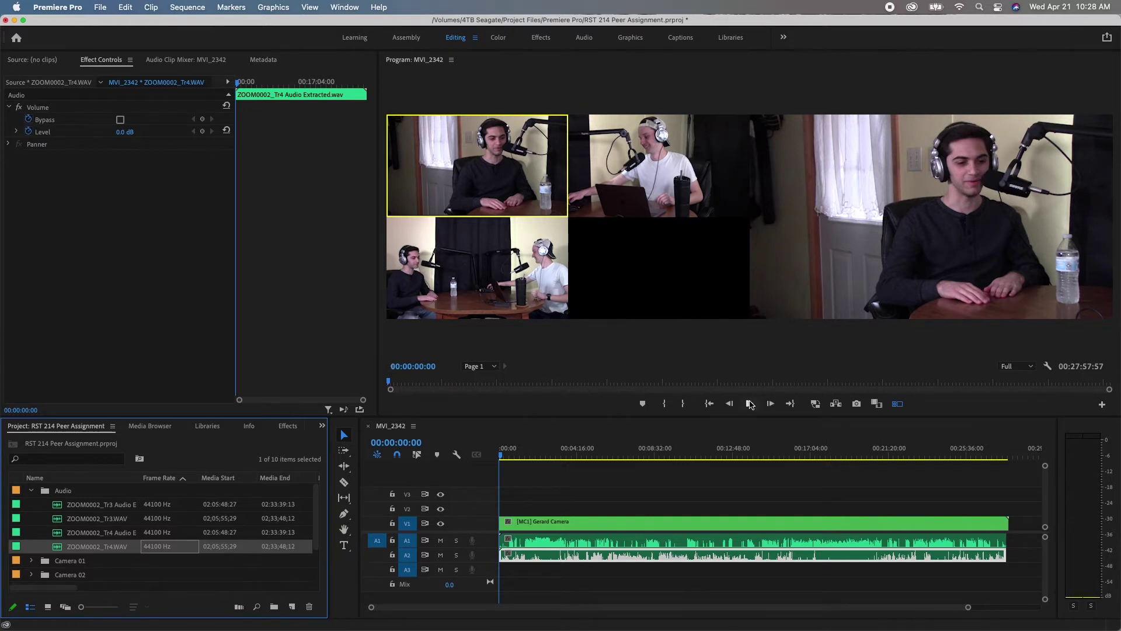
pyautogui.click(750, 404)
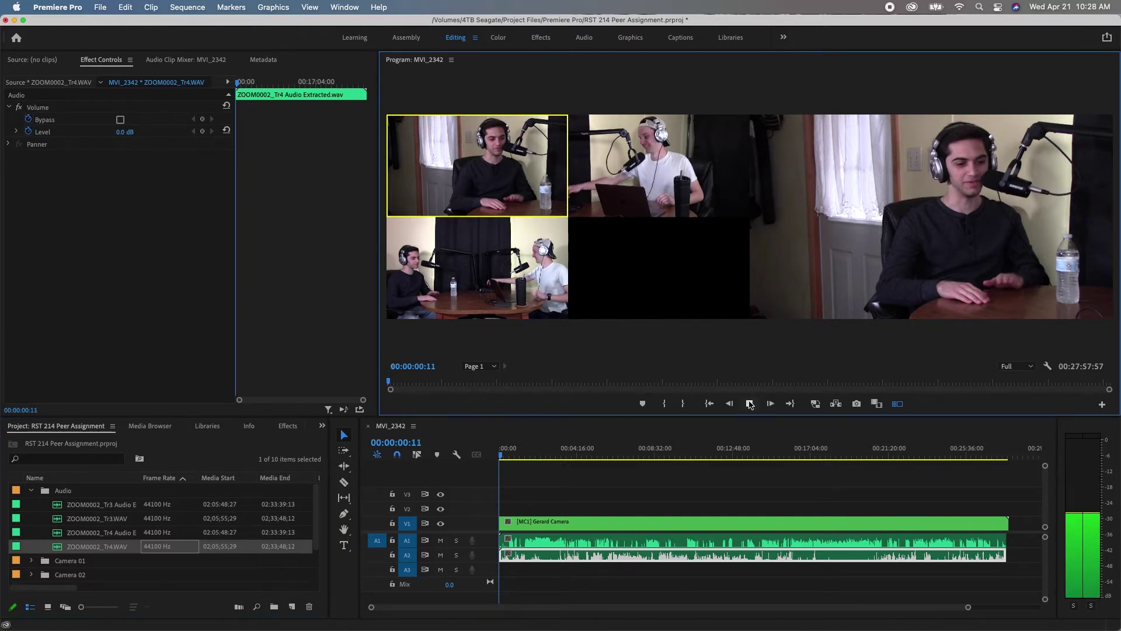
pyautogui.press('2')
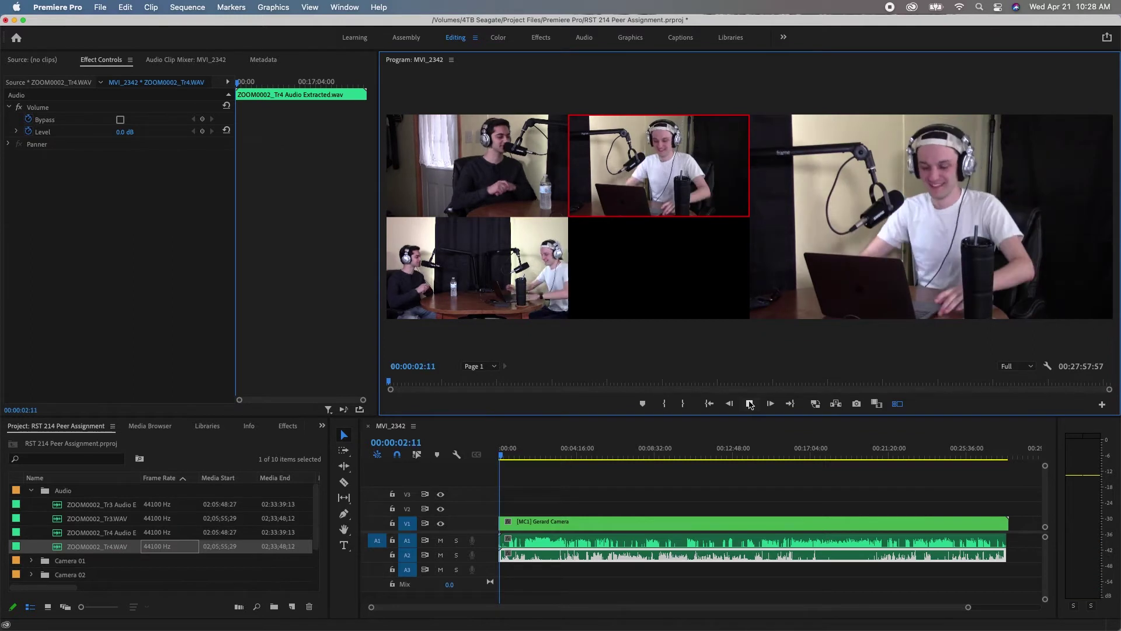